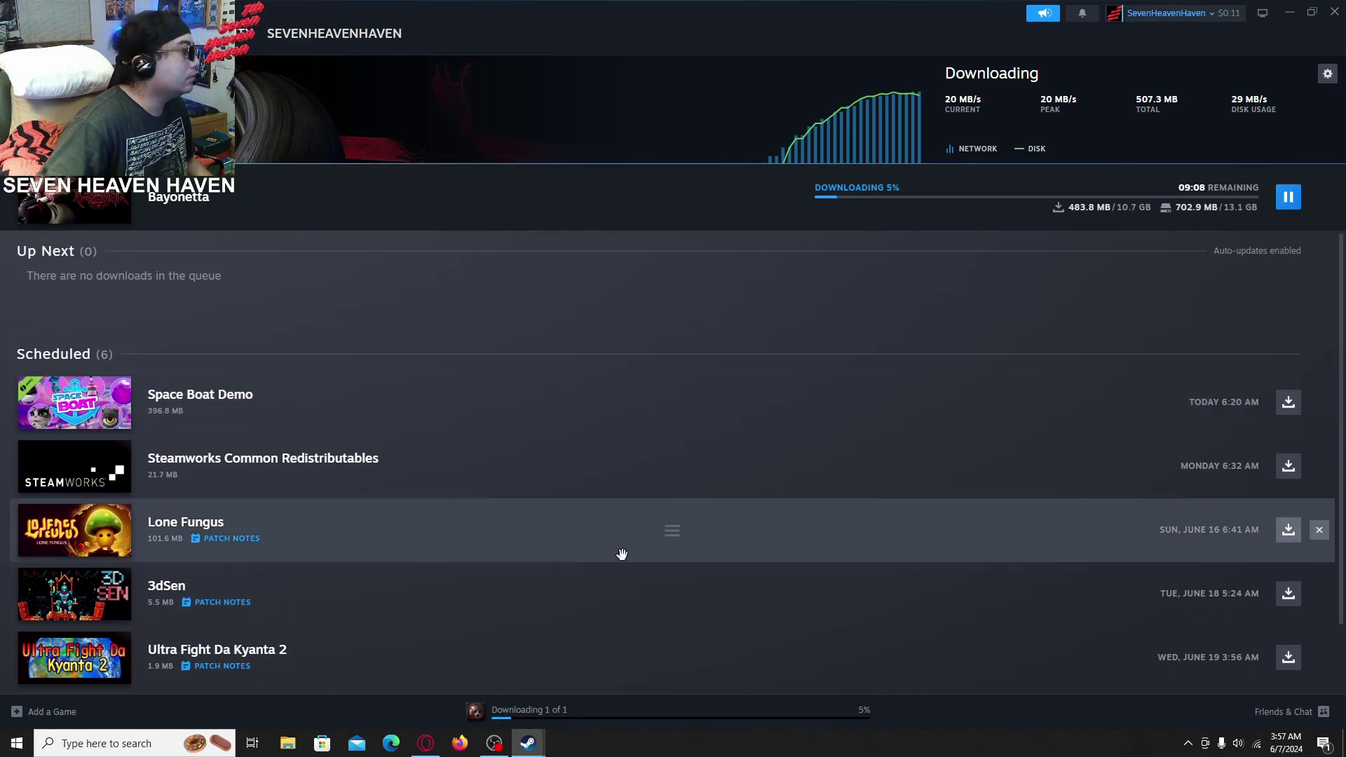
Step: Bring up Bayonetta's discussion in Opera, then return to the General Discussions topic list
left_click(426, 742)
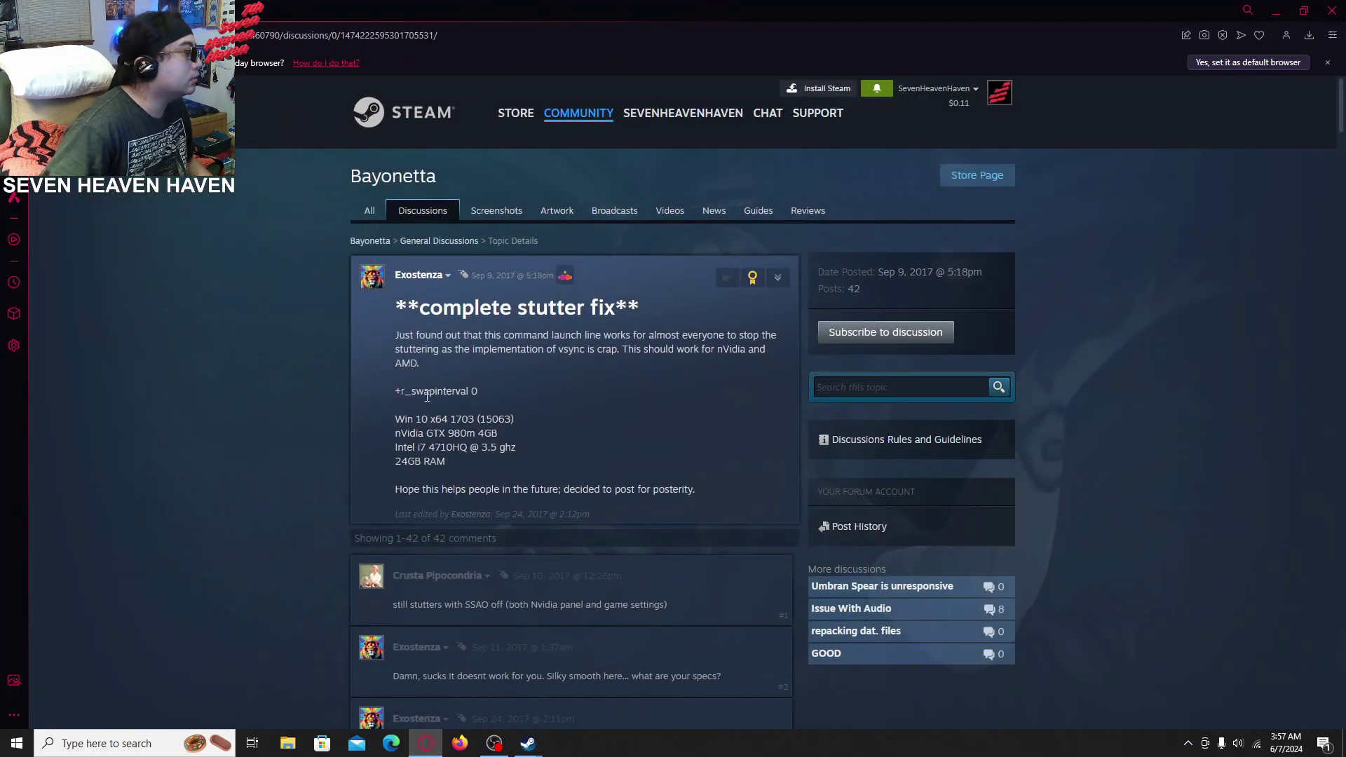
scroll(467, 405, "down", 3)
scroll(209, 283, "up", 4)
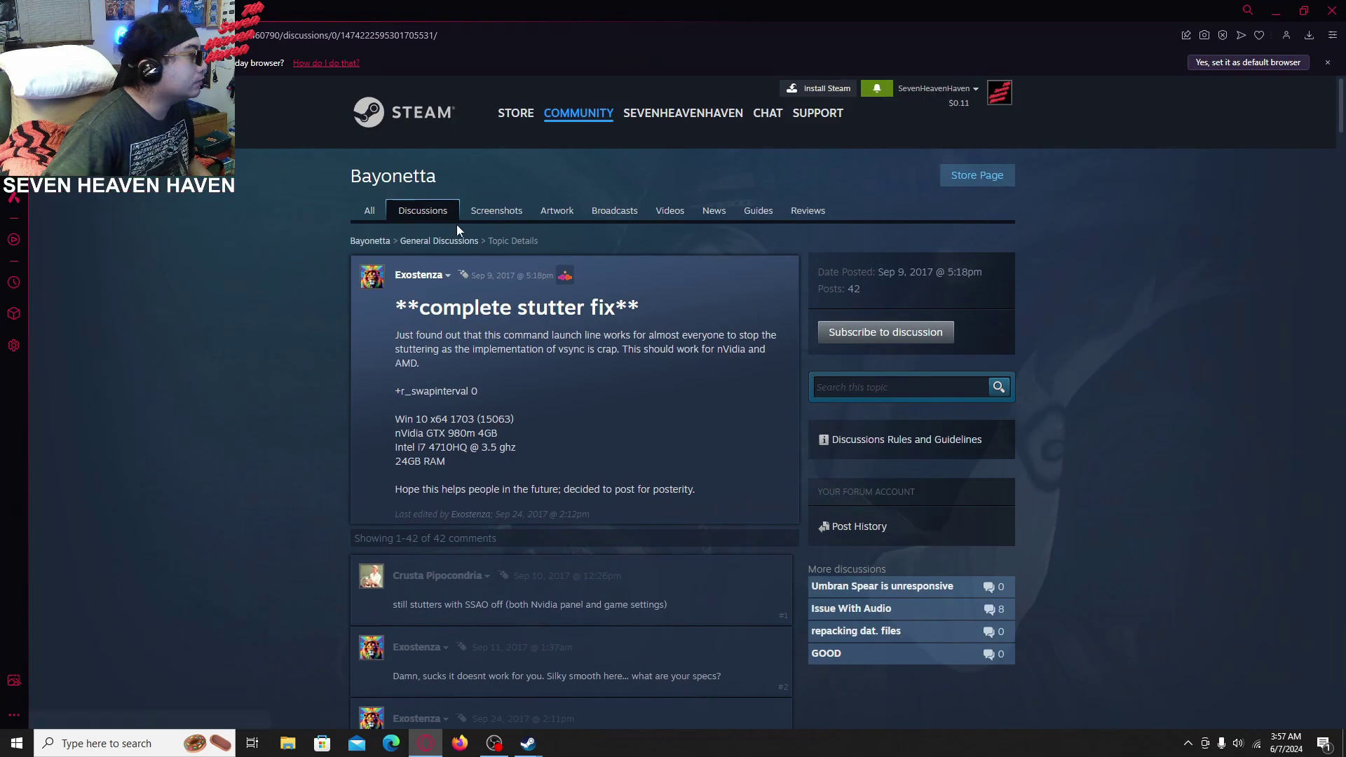
left_click(439, 242)
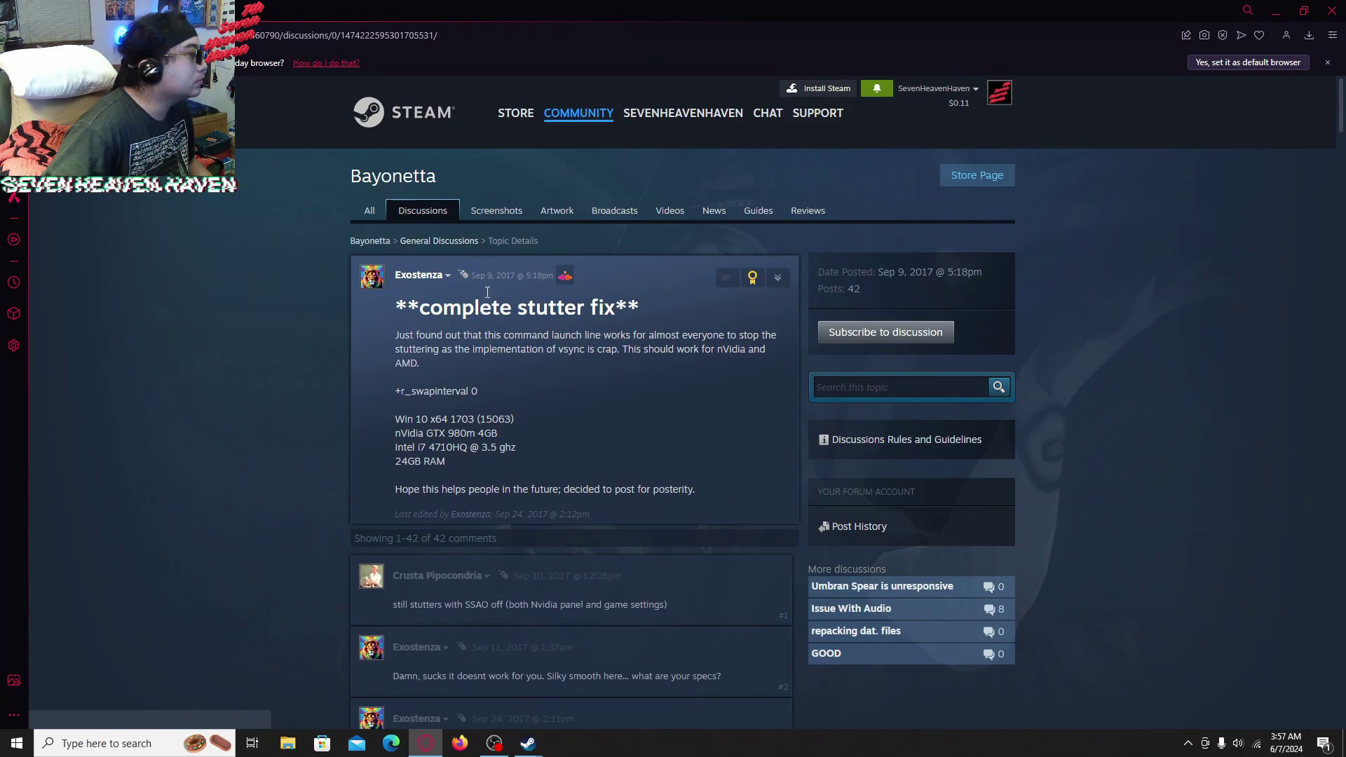
scroll(256, 388, "down", 1)
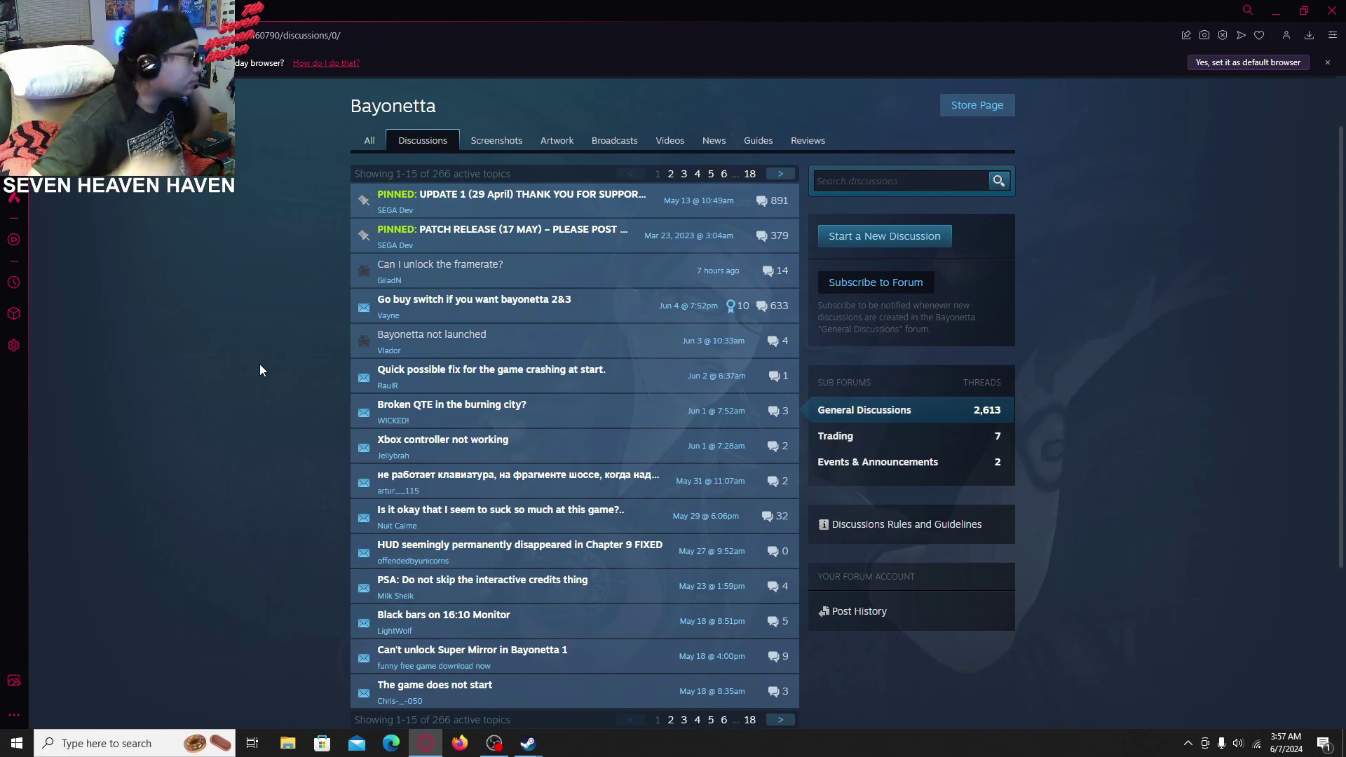
left_click(393, 372)
key("alt+Left")
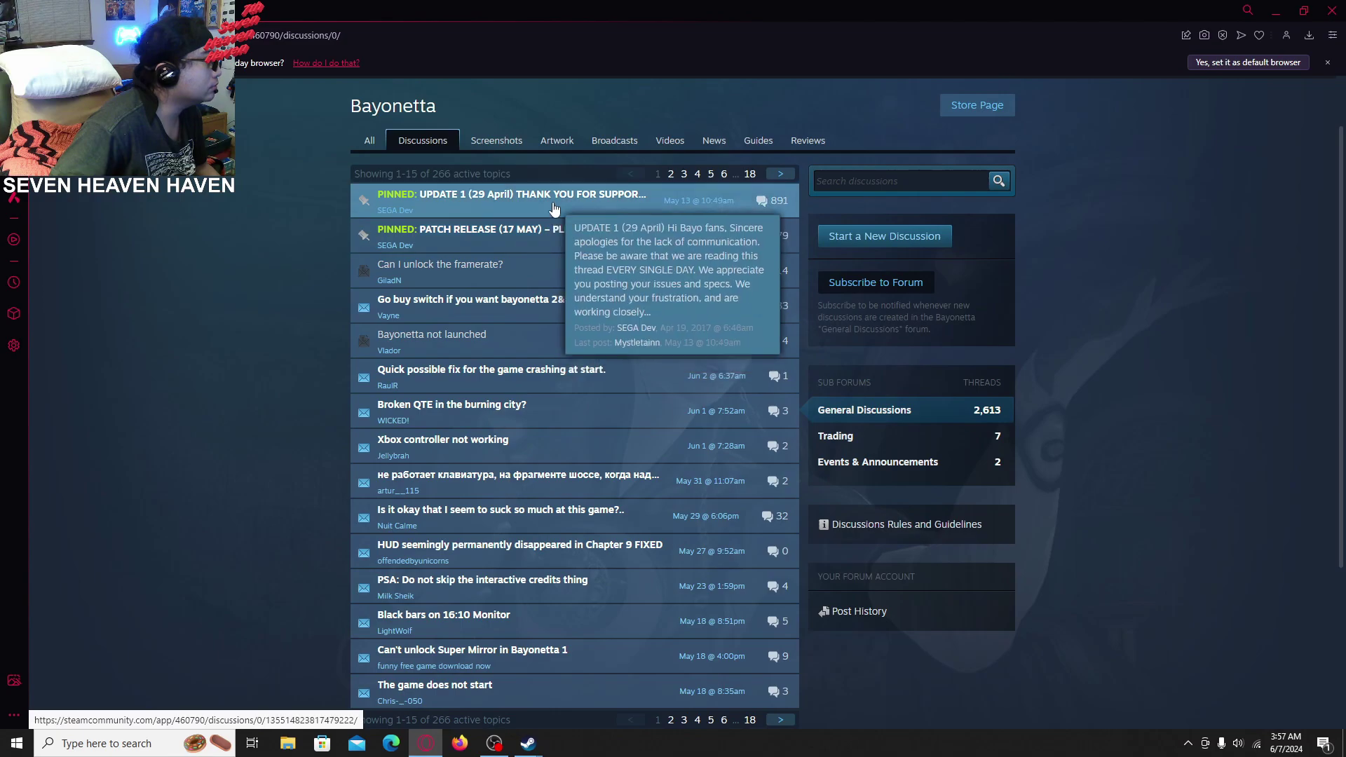
Step: Page through topic pages 2 and 3 and read the *FIXED* won't launch thread
scroll(589, 400, "down", 2)
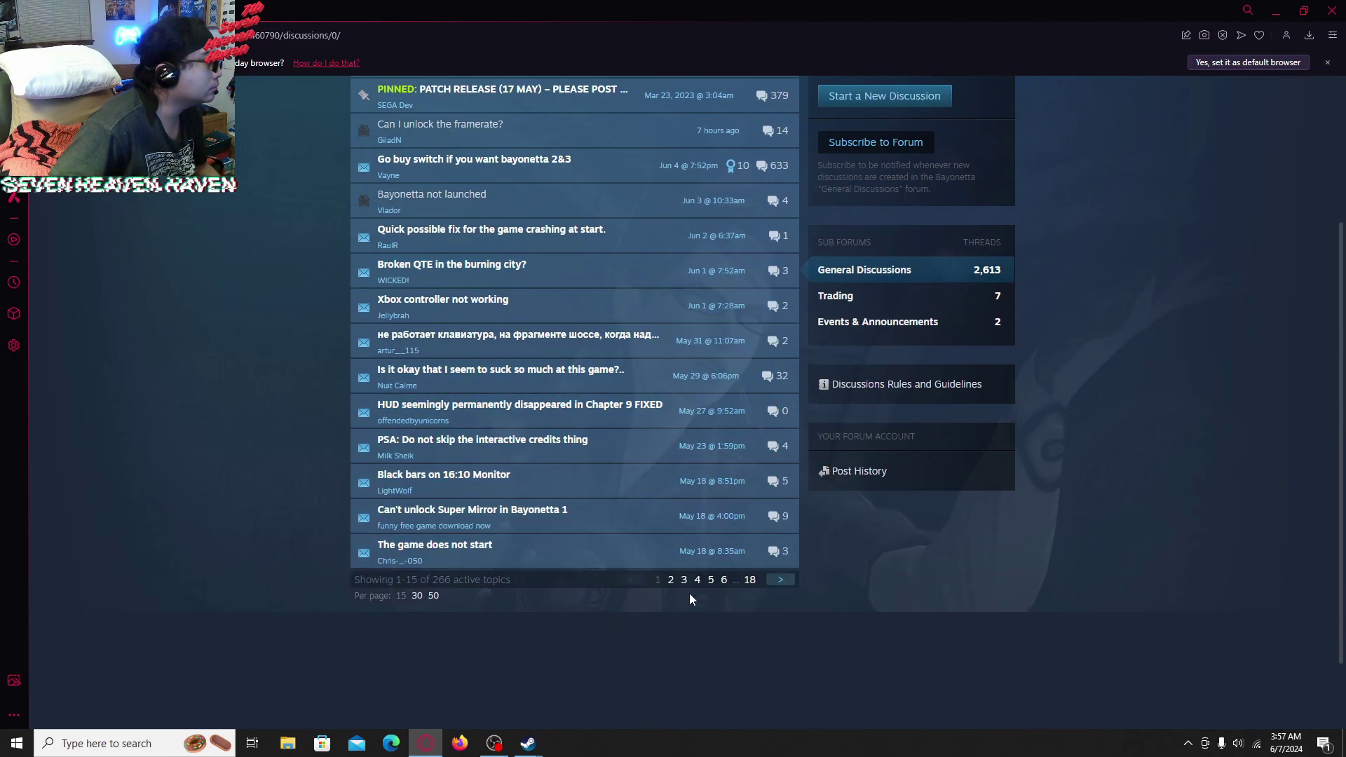
left_click(781, 580)
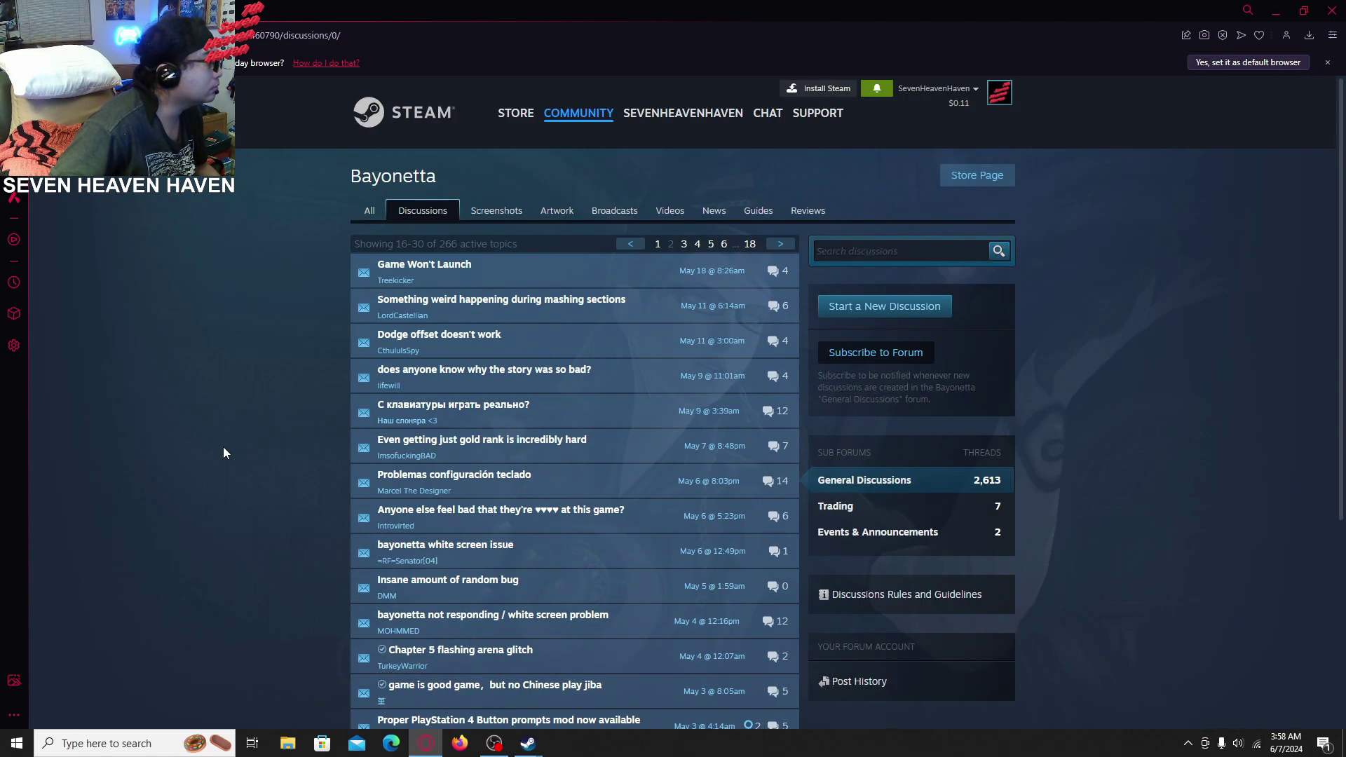
scroll(223, 449, "down", 3)
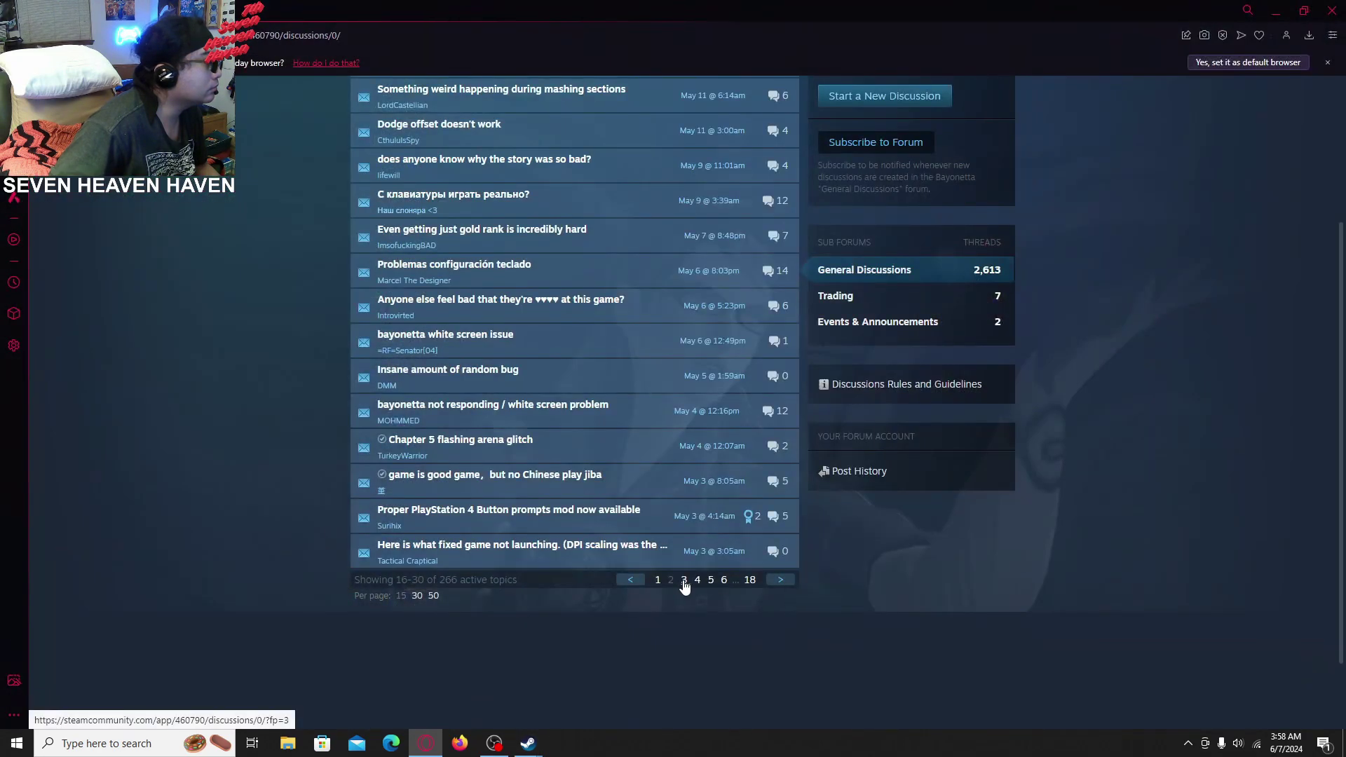
left_click(684, 579)
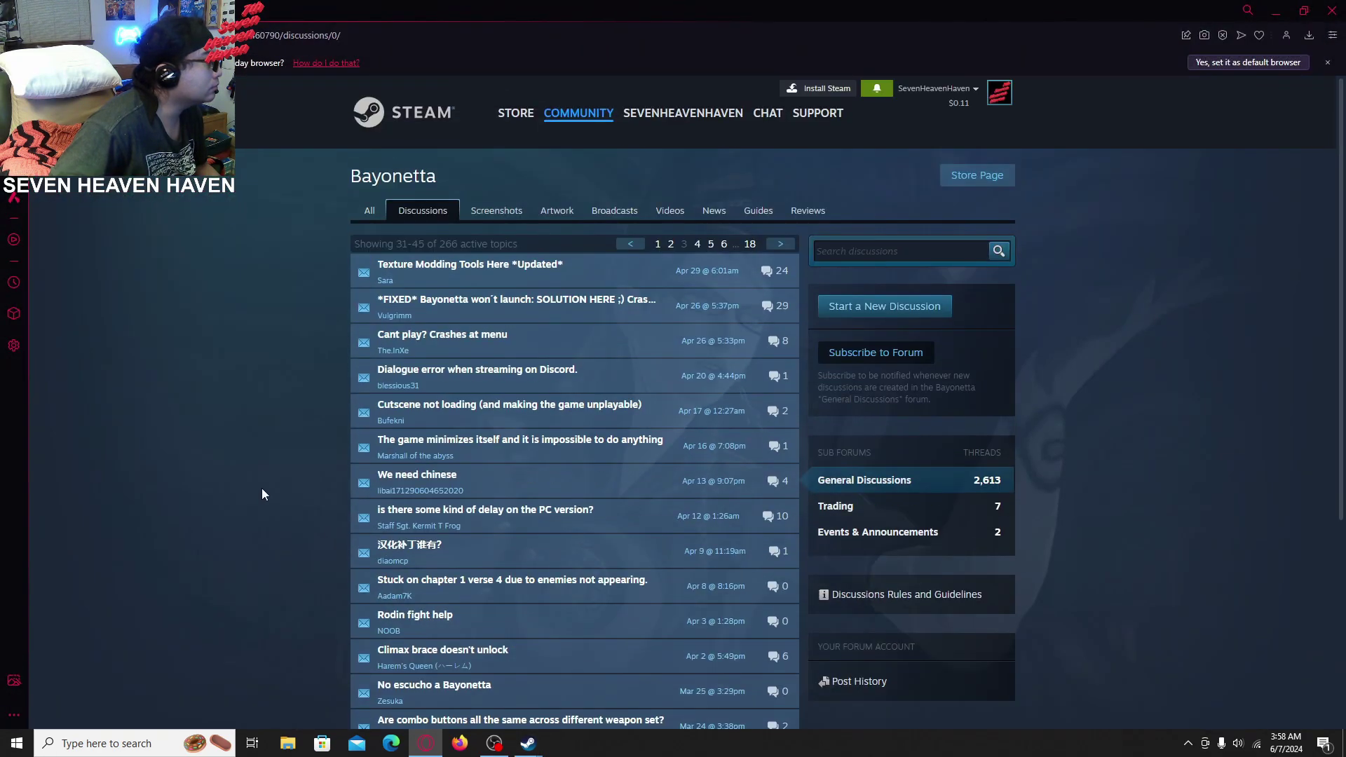
scroll(220, 449, "down", 8)
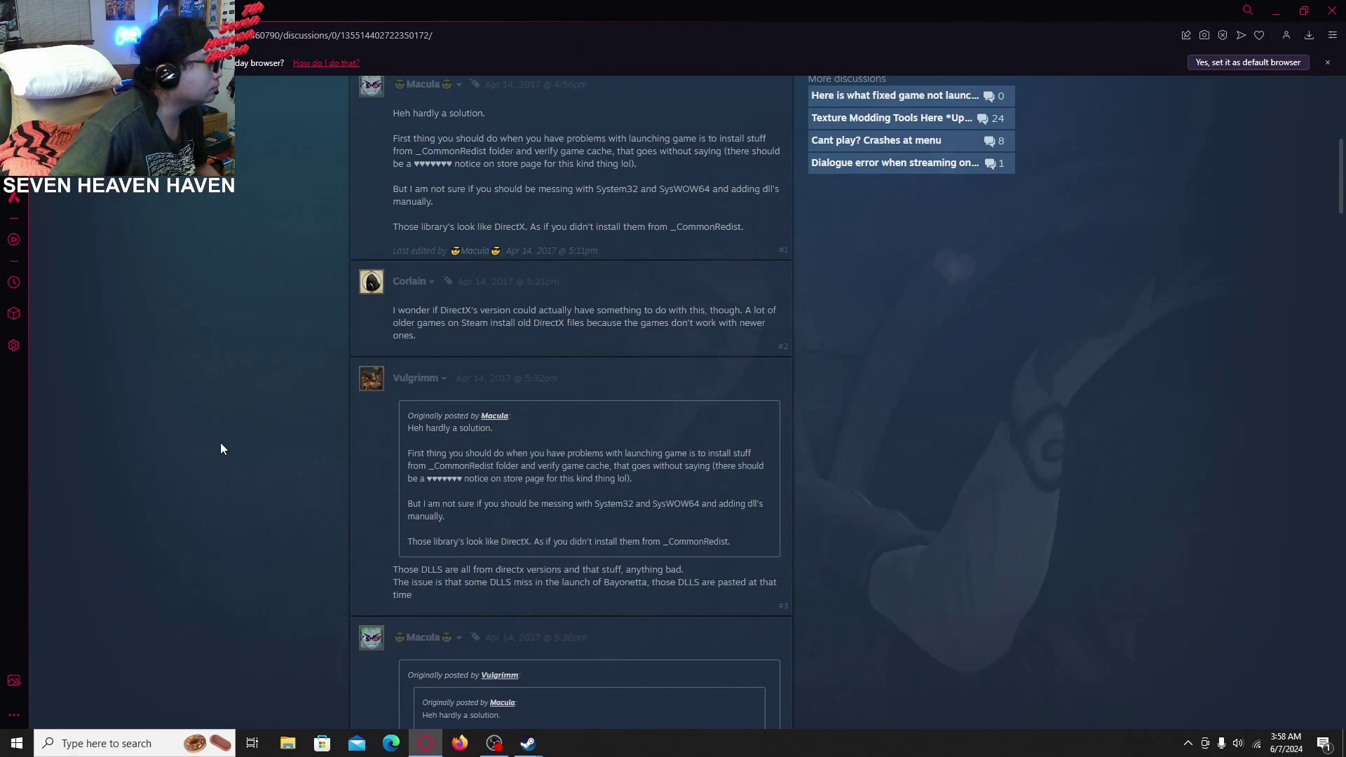
scroll(224, 372, "down", 10)
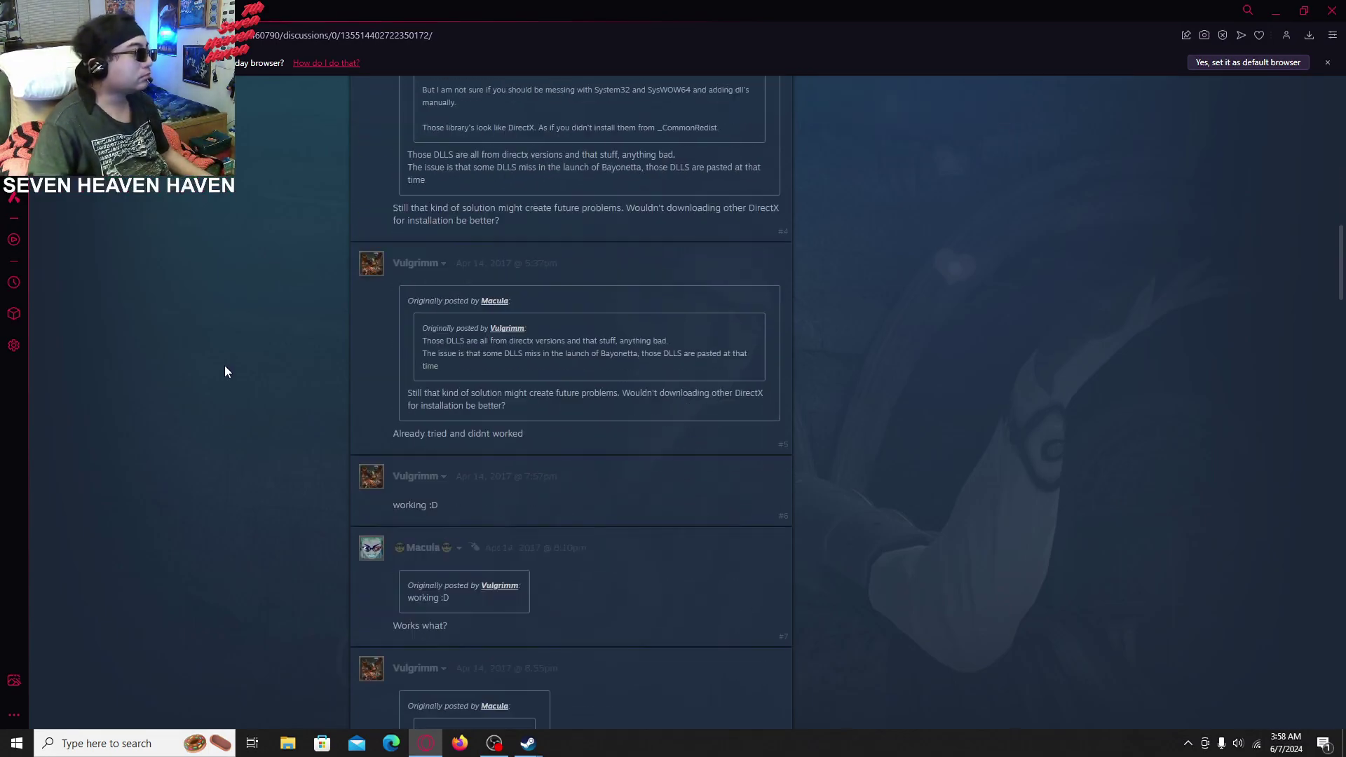
key("alt+Left")
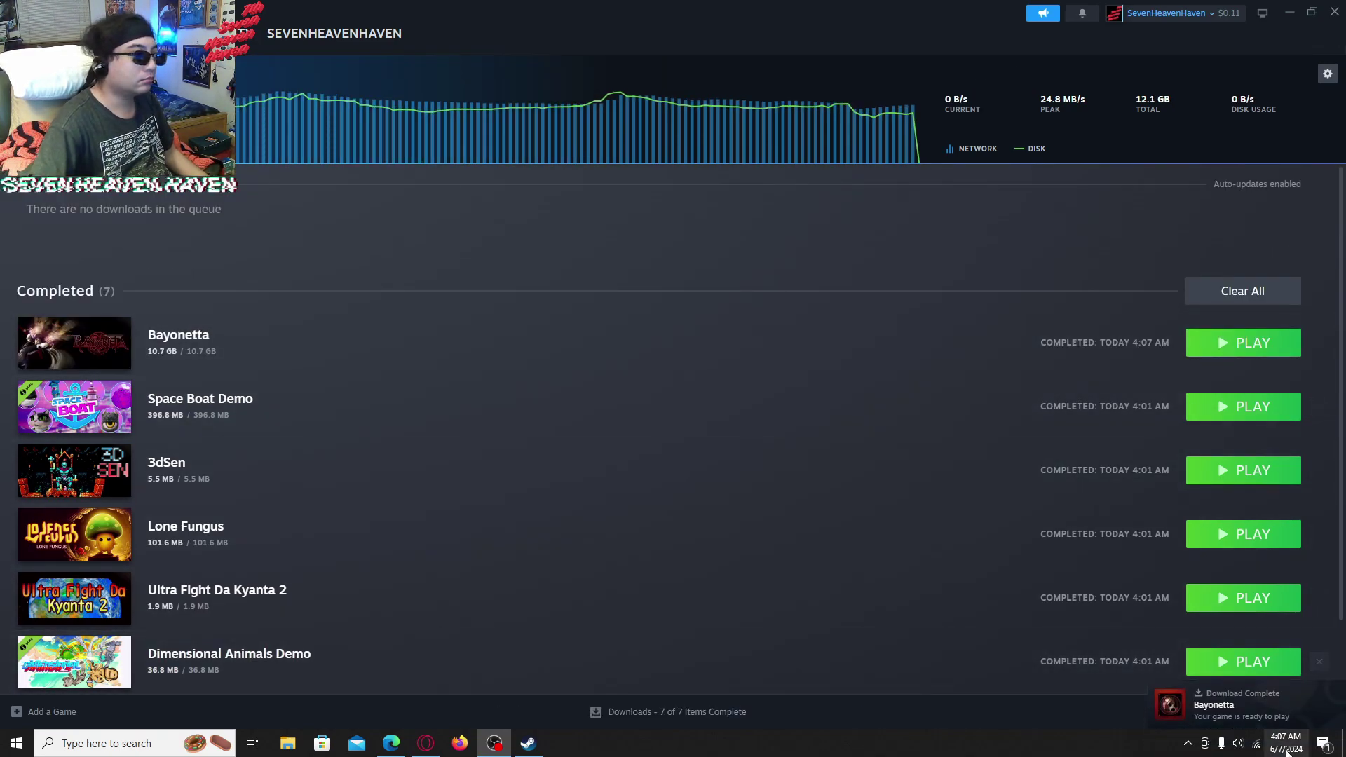
Step: Check the system volume flyout, then dismiss it to return to Steam Downloads
left_click(1239, 744)
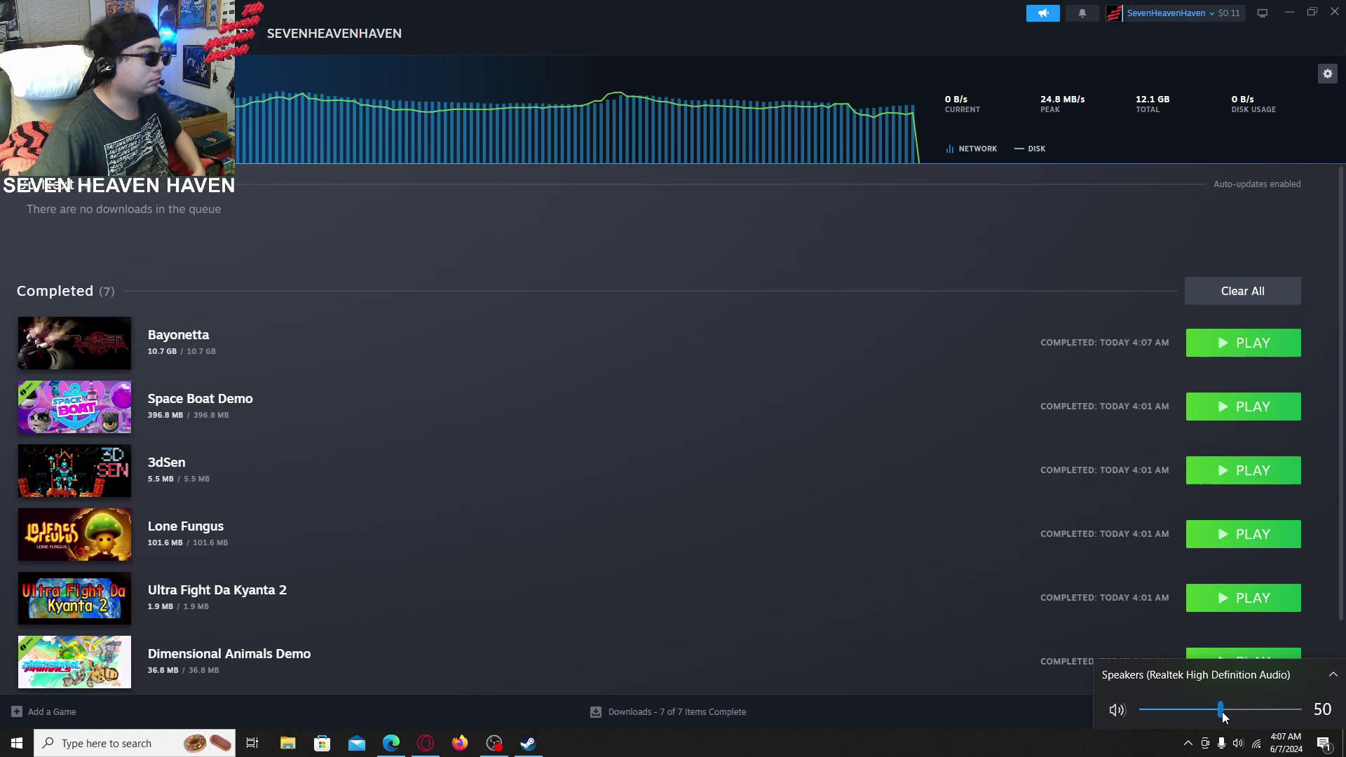
left_click(876, 294)
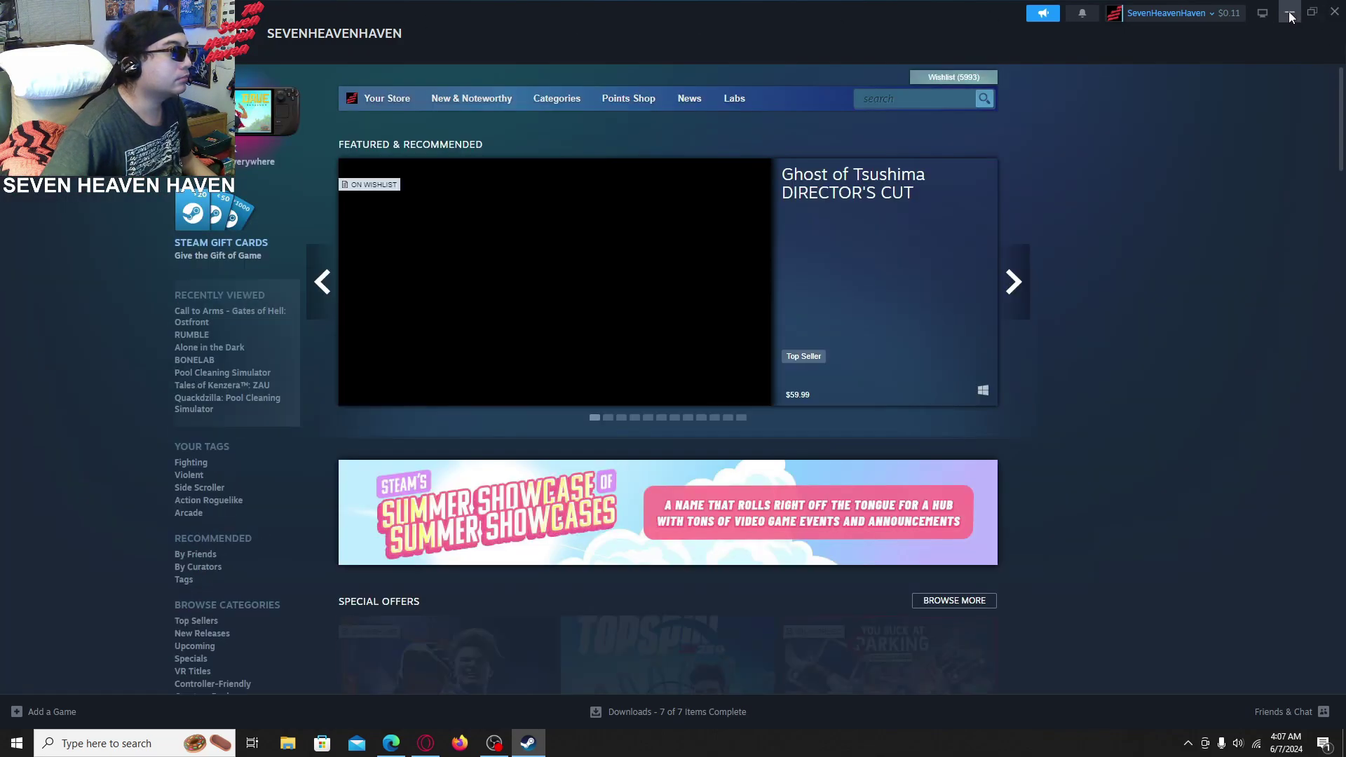
left_click(1290, 12)
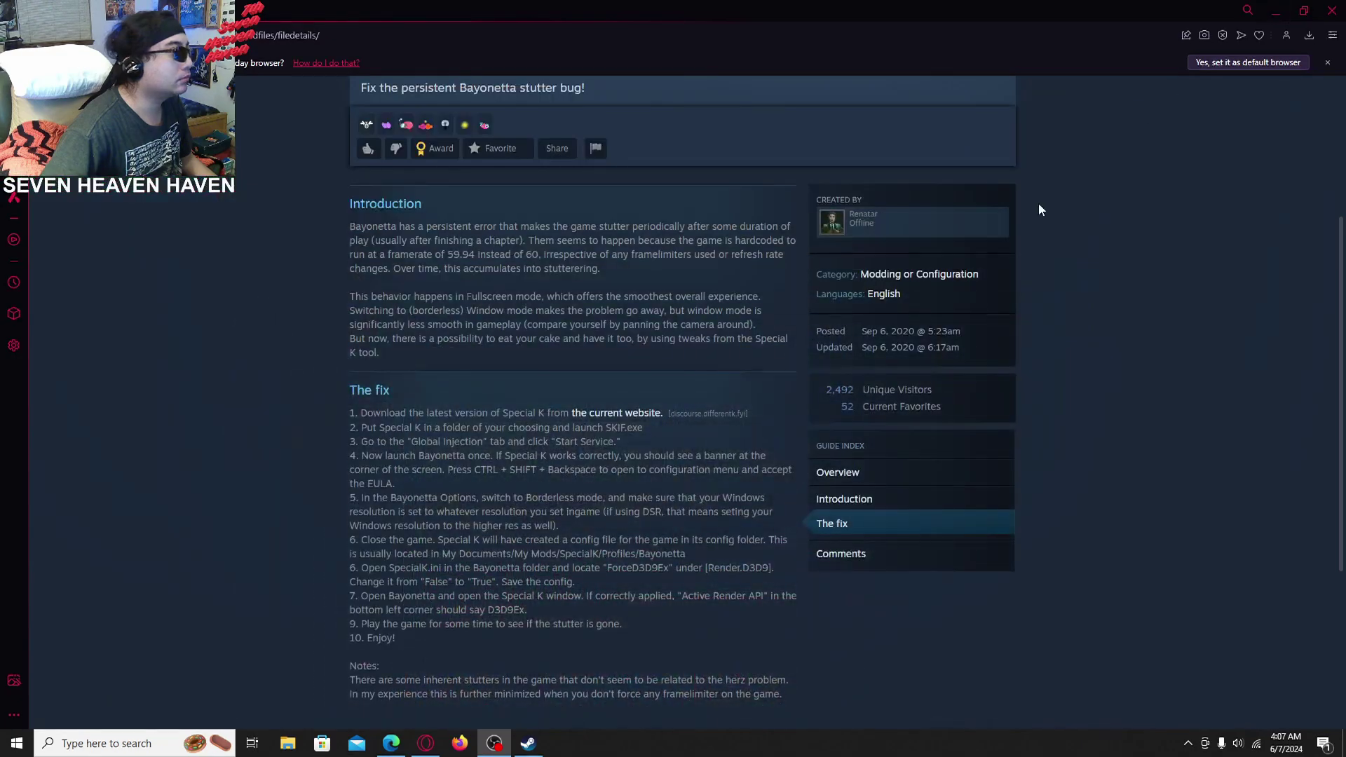
left_click(530, 742)
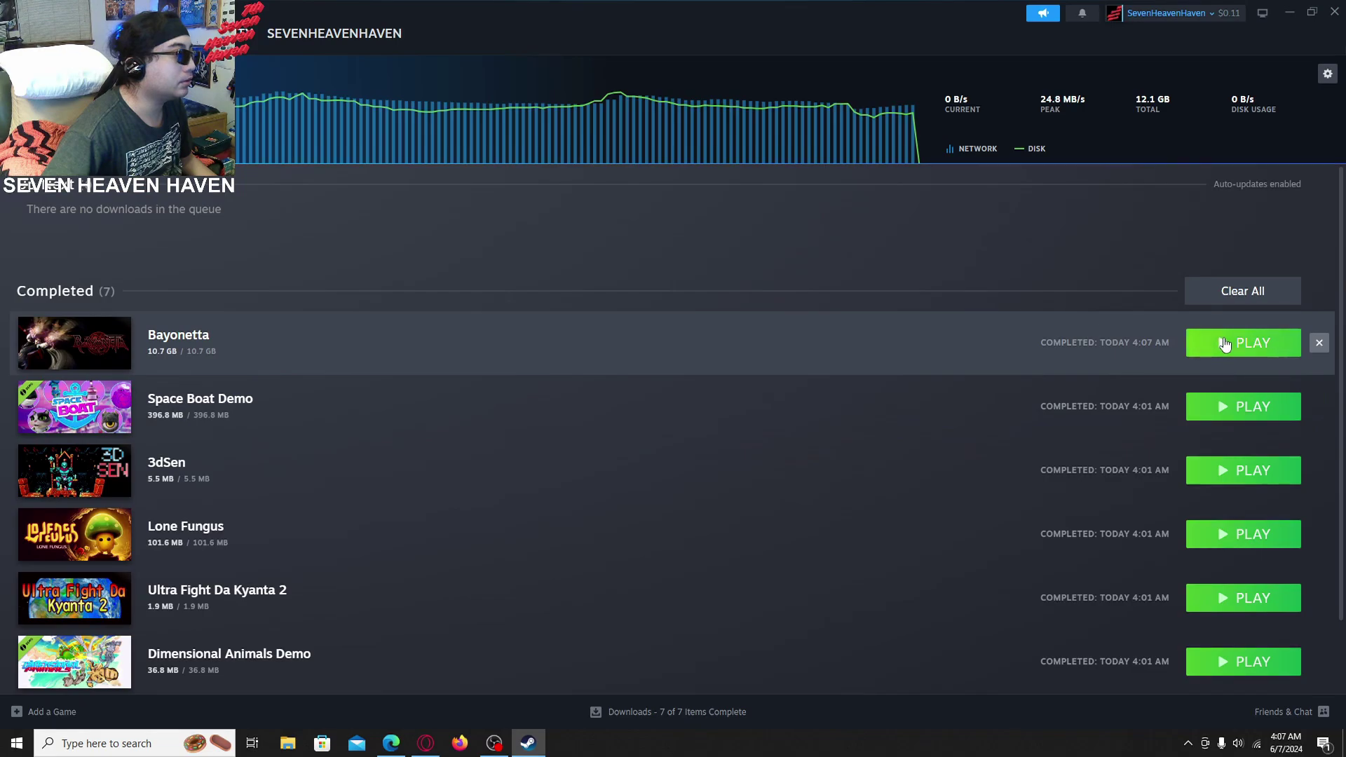
Step: Launch Bayonetta from Steam Downloads and get past the title screen to the main menu
left_click(1225, 343)
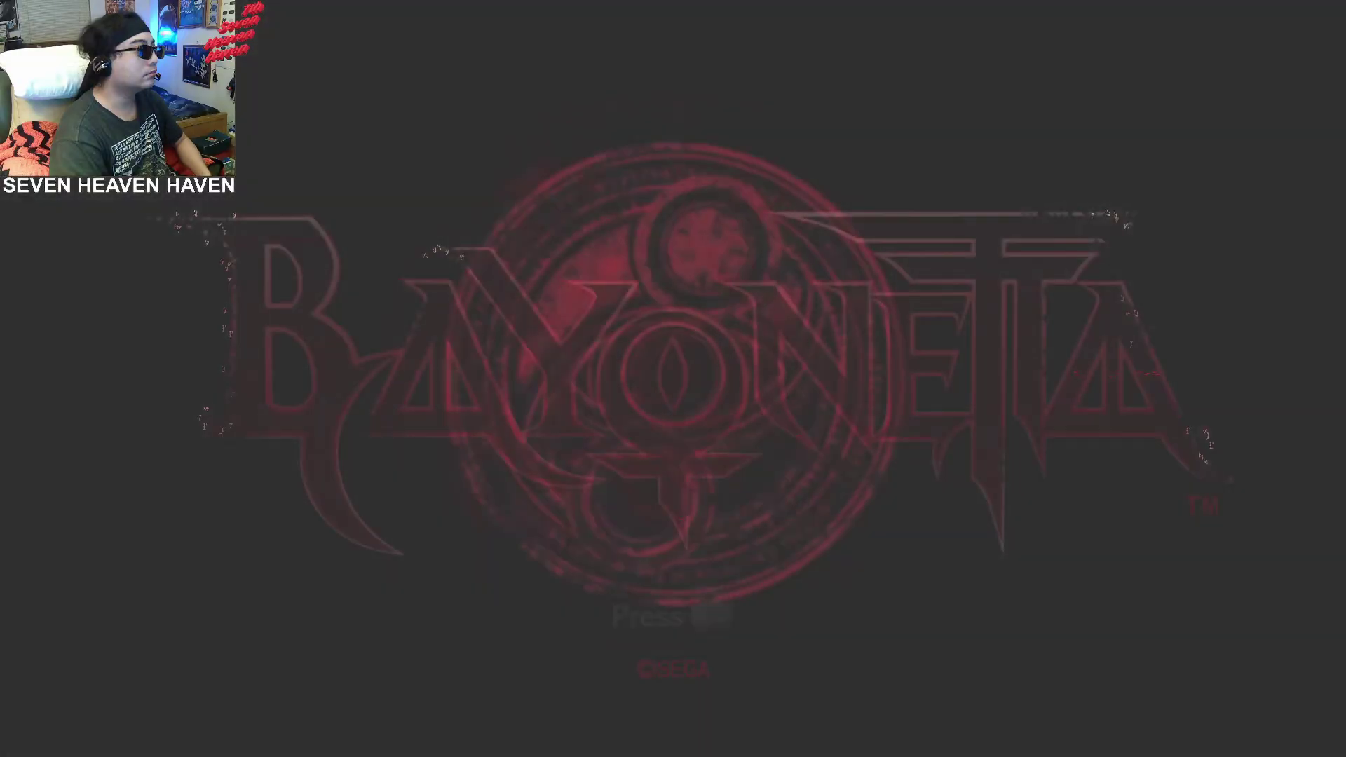
key("Return")
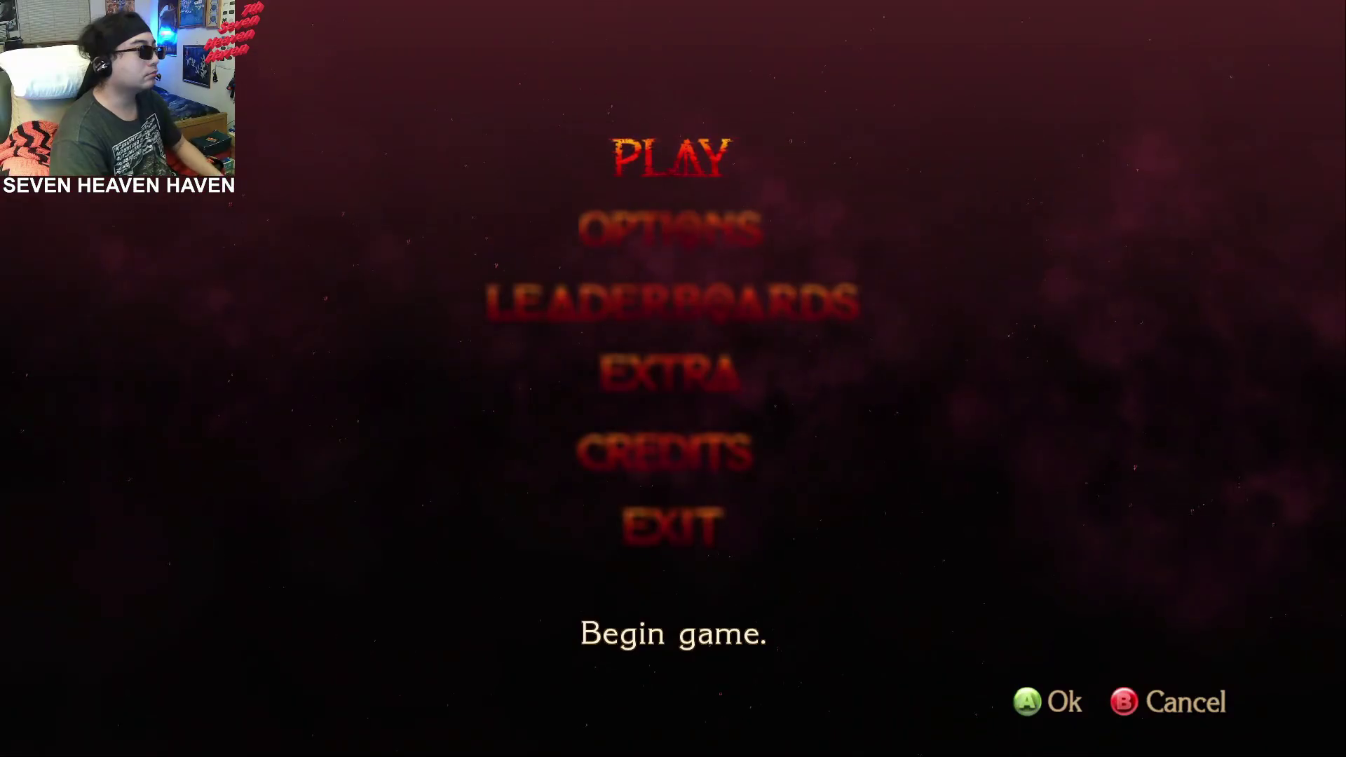
Step: Open the game's options, browse the categories and review the Sound Settings volumes
key("Return")
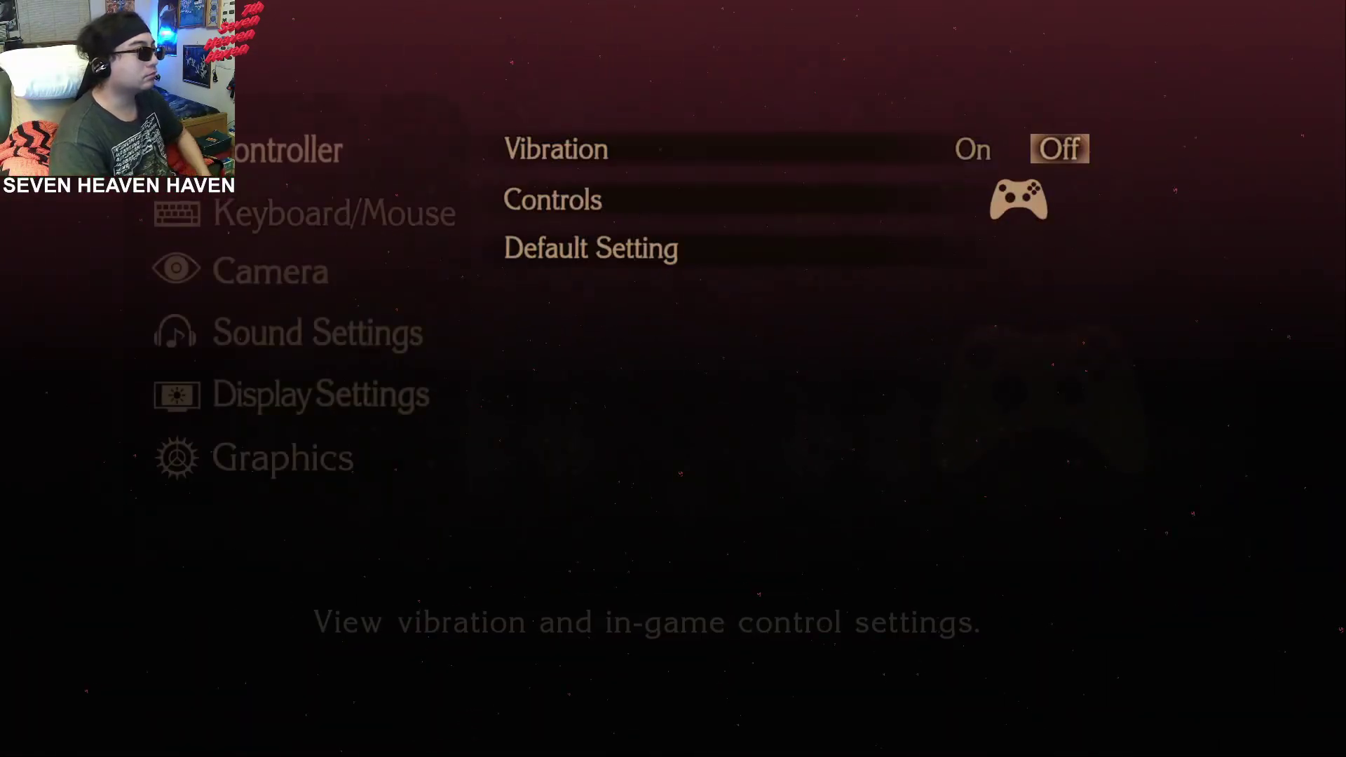
key("Down")
key("Up")
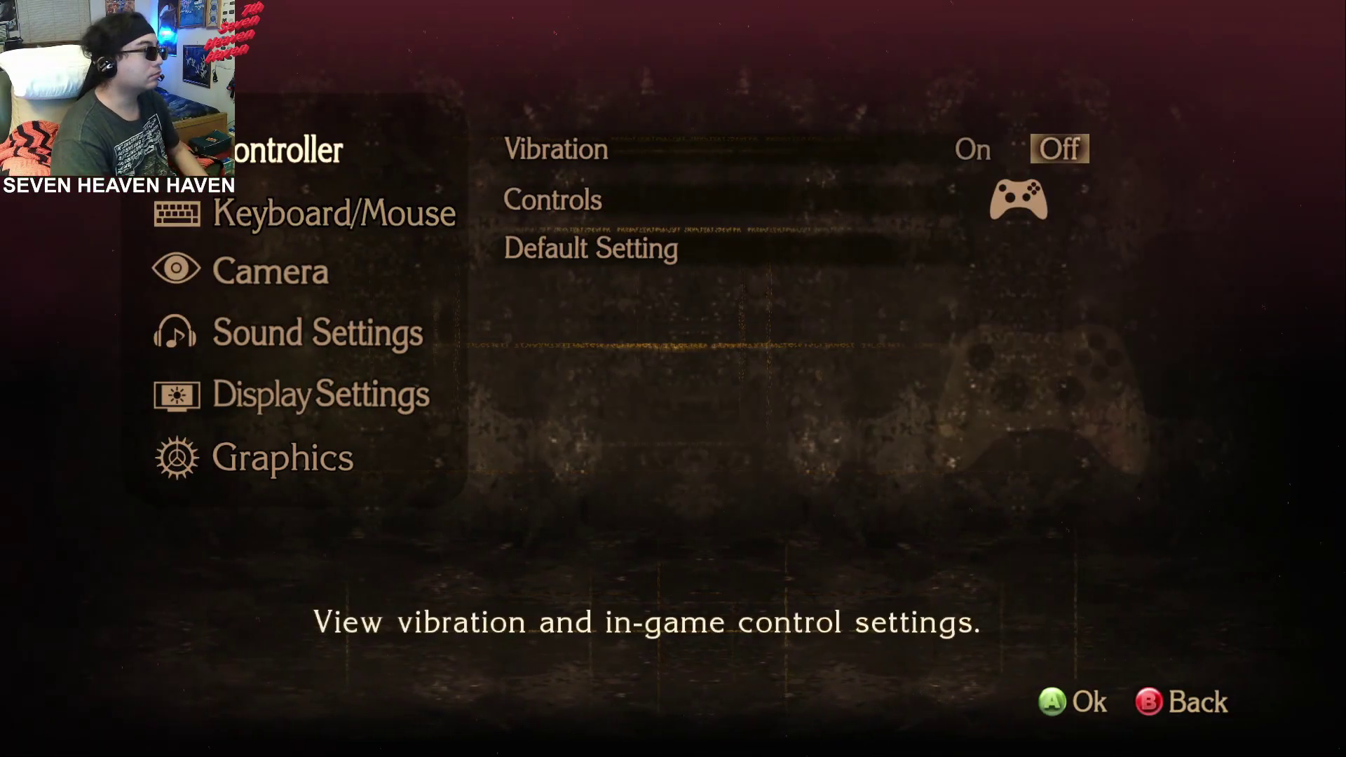
key("Escape")
key("Down")
key("Down")
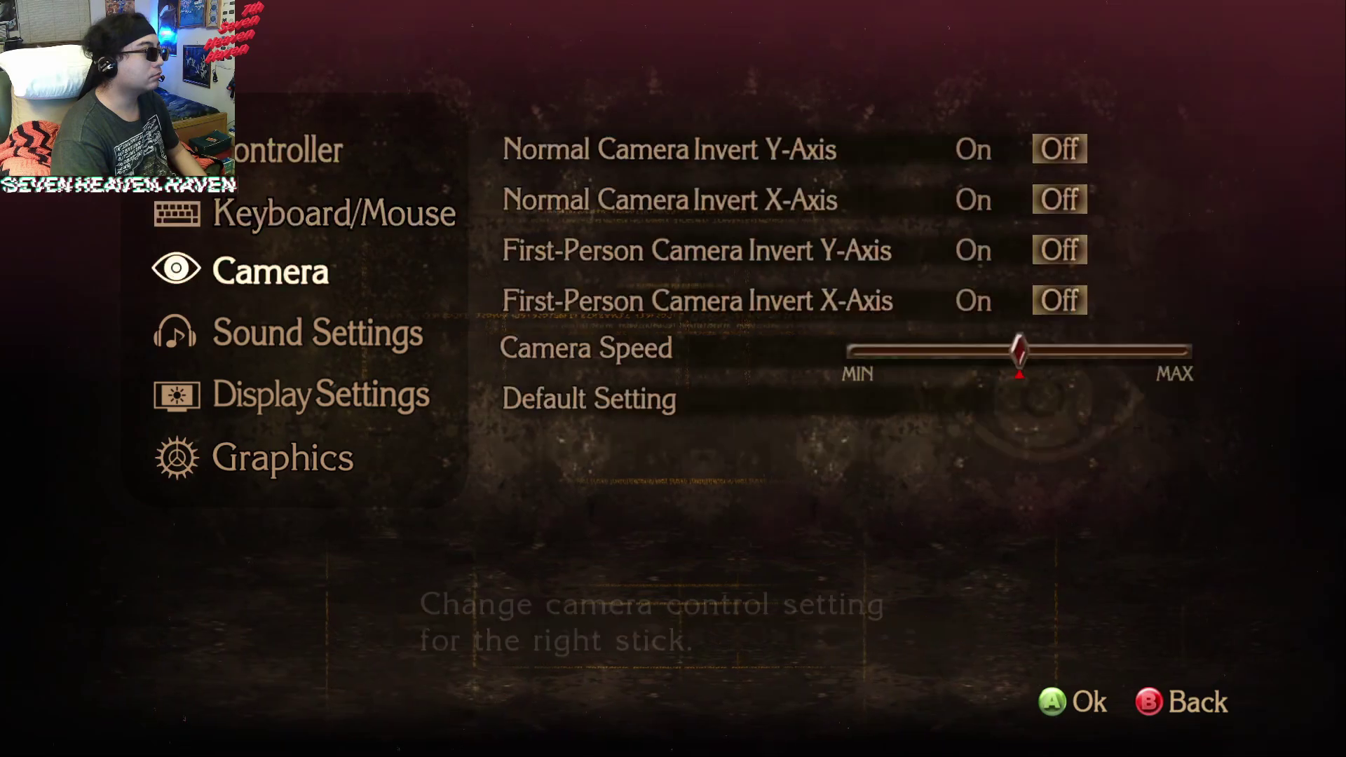
key("Down")
key("Return")
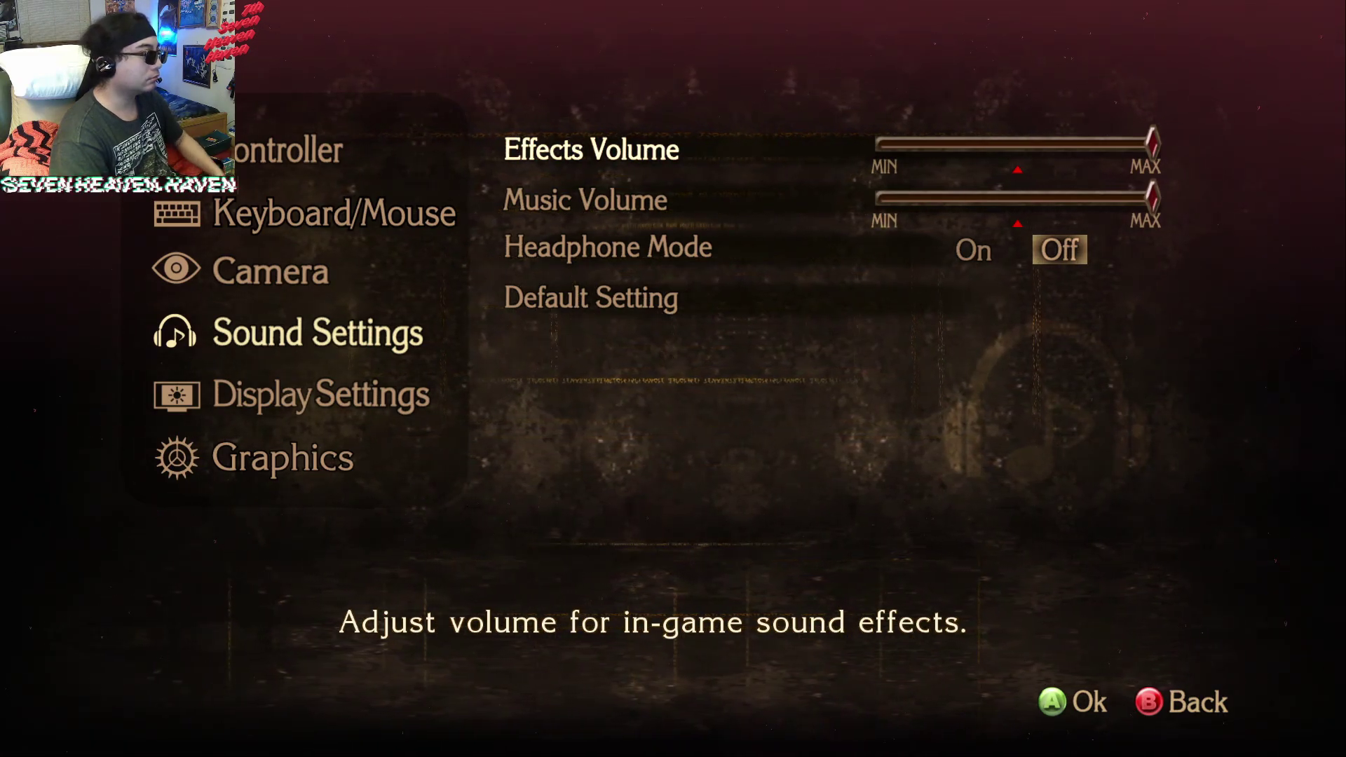
key("Escape")
Step: Move among the settings categories, back out to the main menu and reopen Options
key("Down")
key("Up")
key("Down")
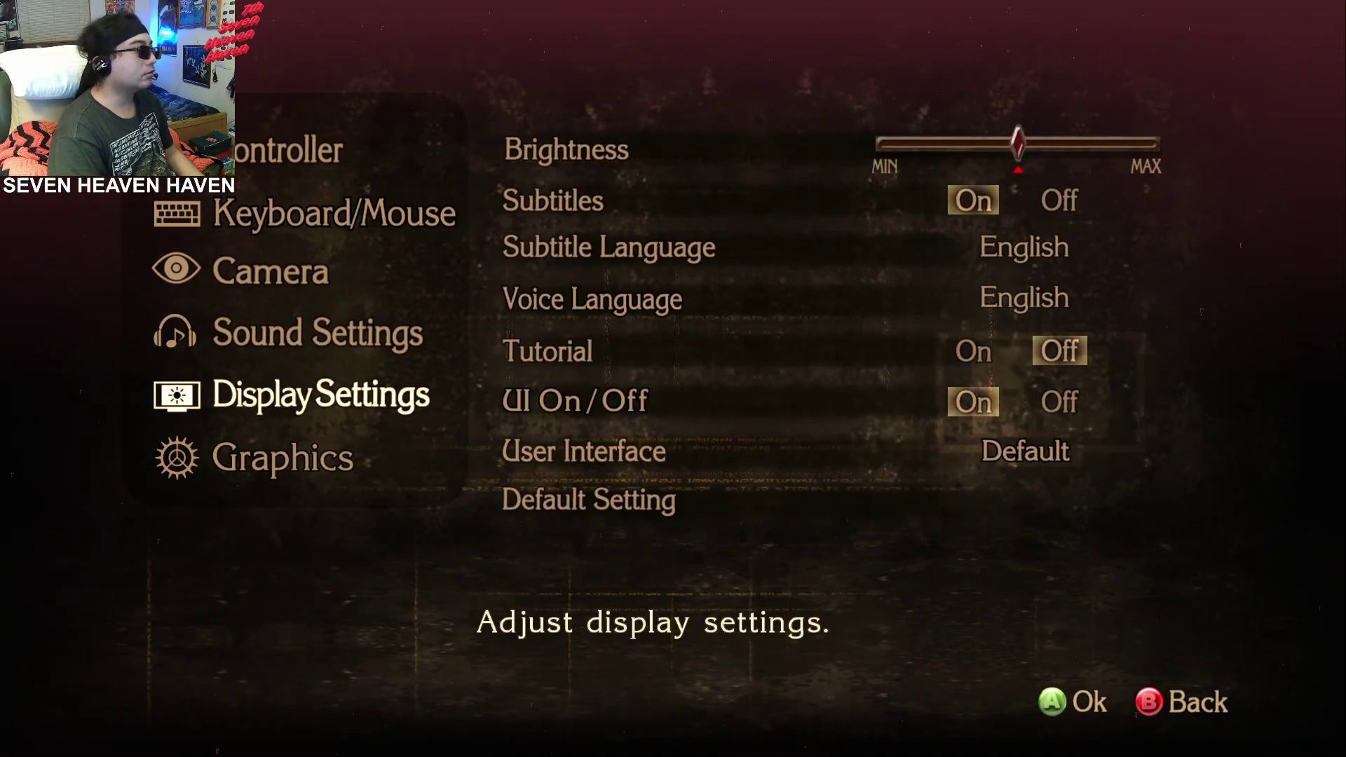
key("Up")
key("Up")
key("Escape")
key("Down")
key("Up")
key("Up")
key("Return")
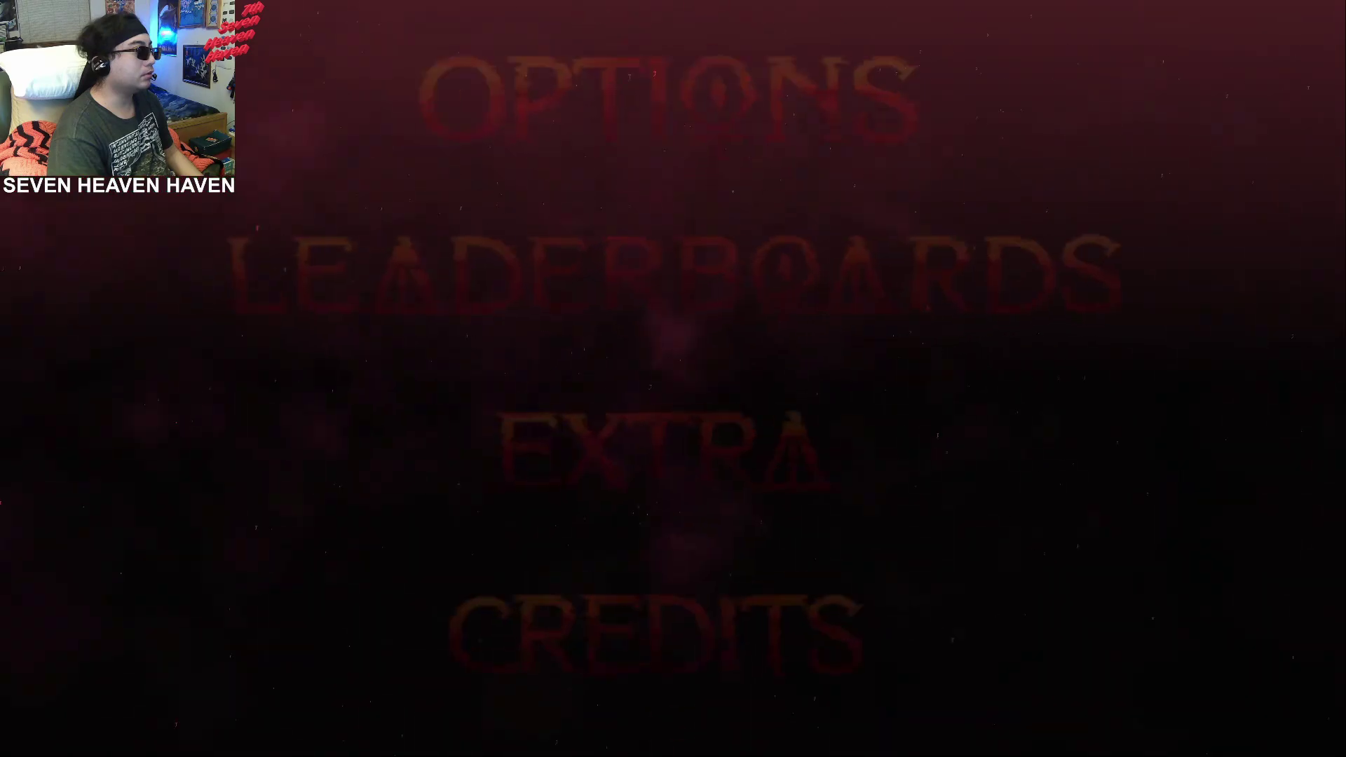
Step: Review Display Settings down to Voice Language, then enter the Graphics options list
key("Down")
key("Down")
key("Down")
key("Down")
key("Return")
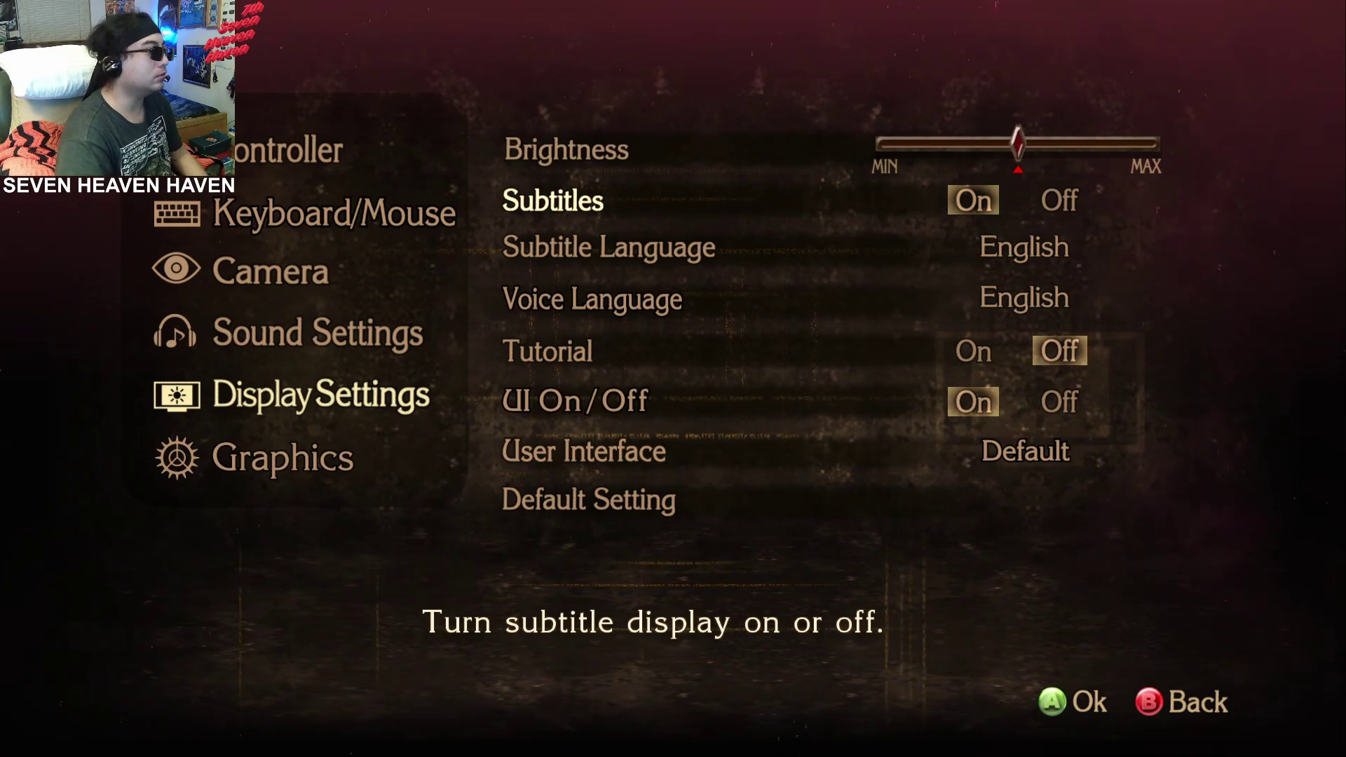
key("Down")
key("Down")
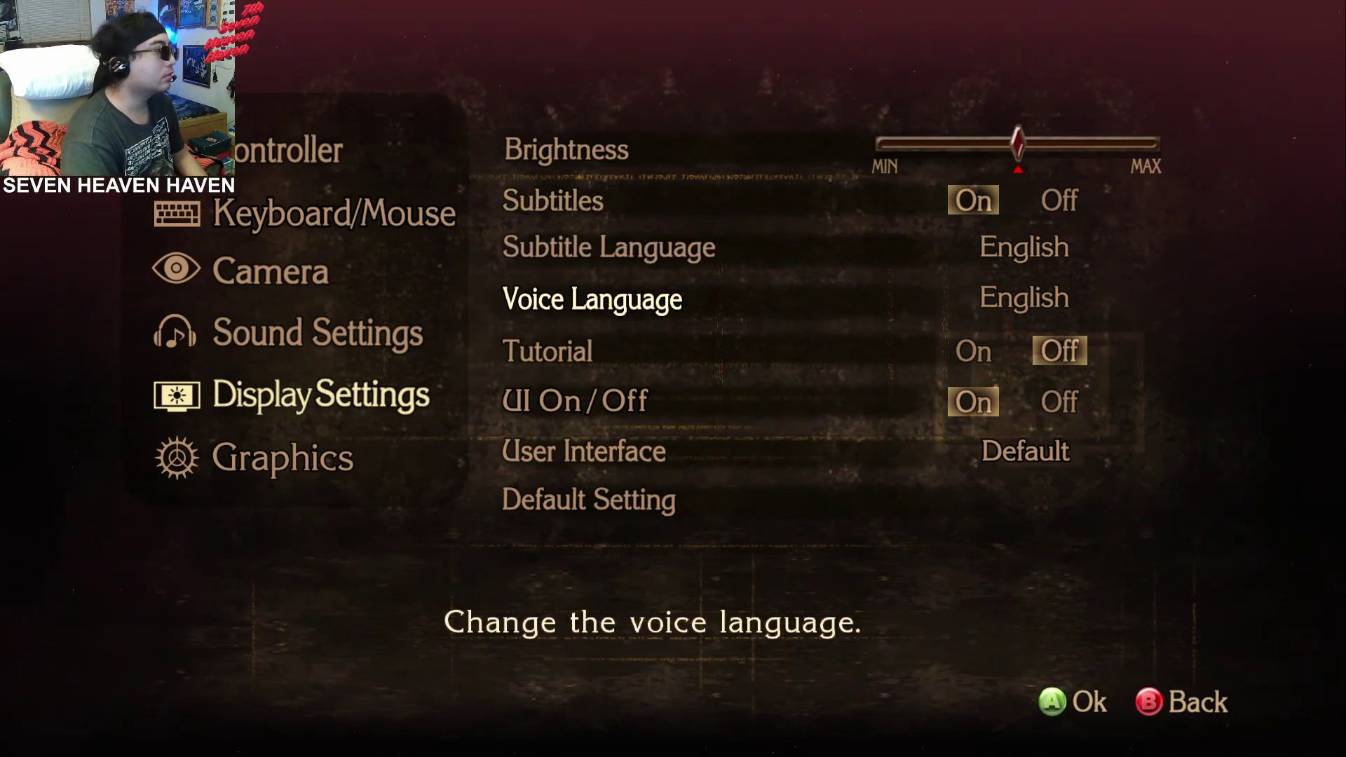
key("Escape")
key("Up")
key("Down")
key("Down")
key("Return")
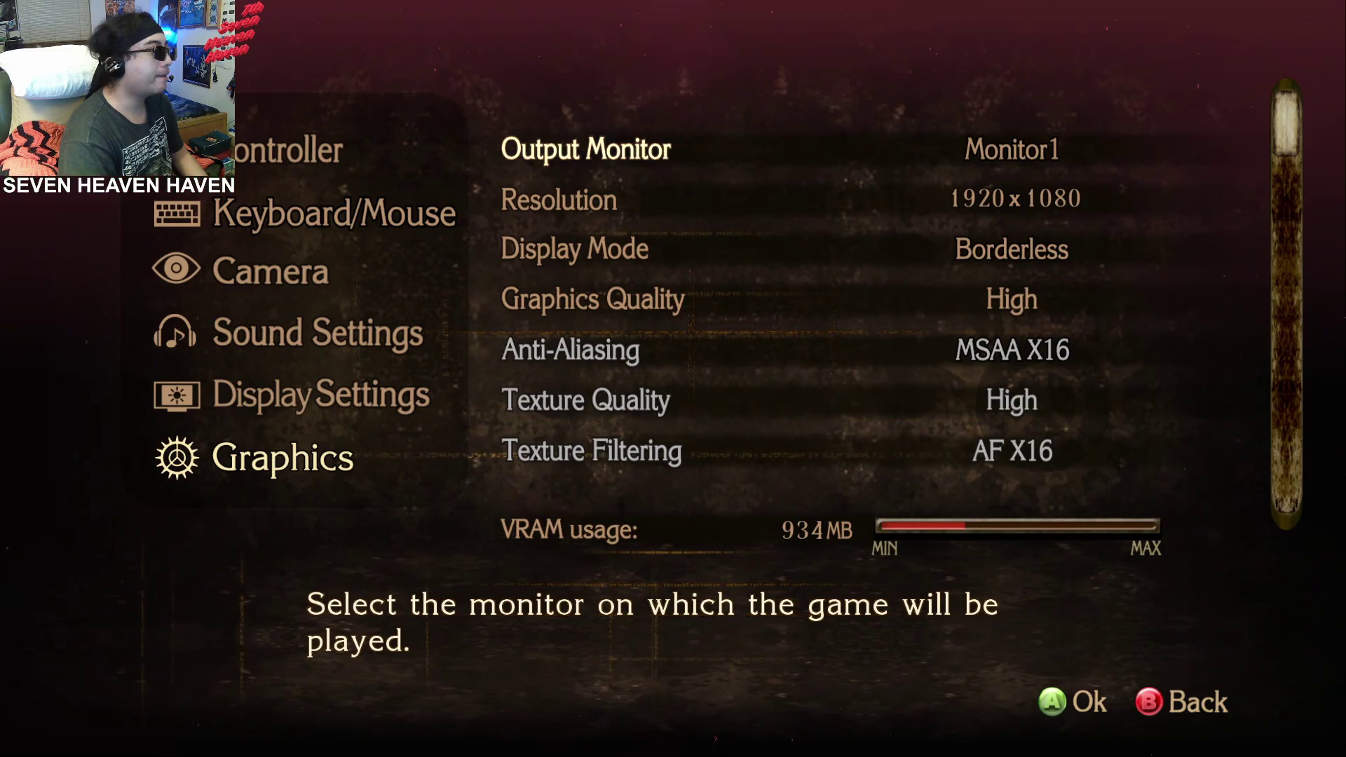
key("Down")
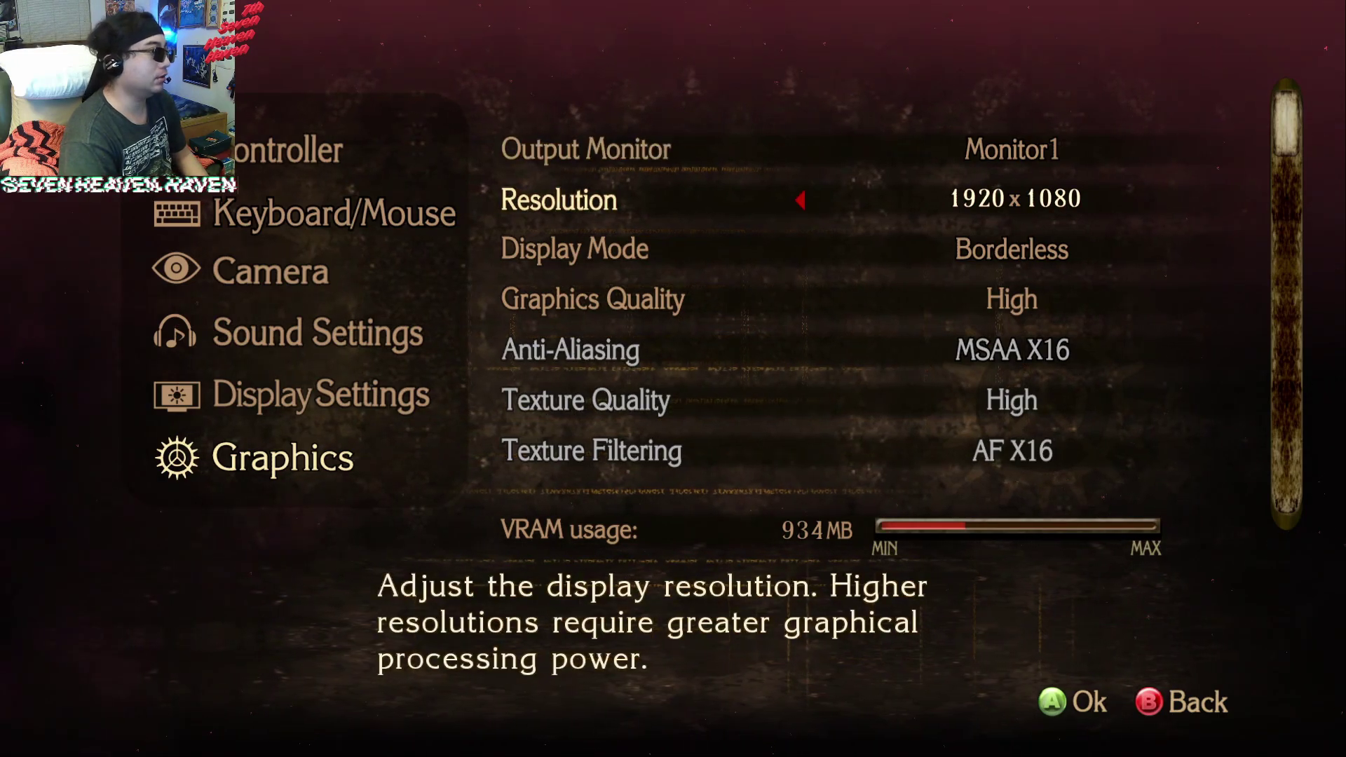
key("Left")
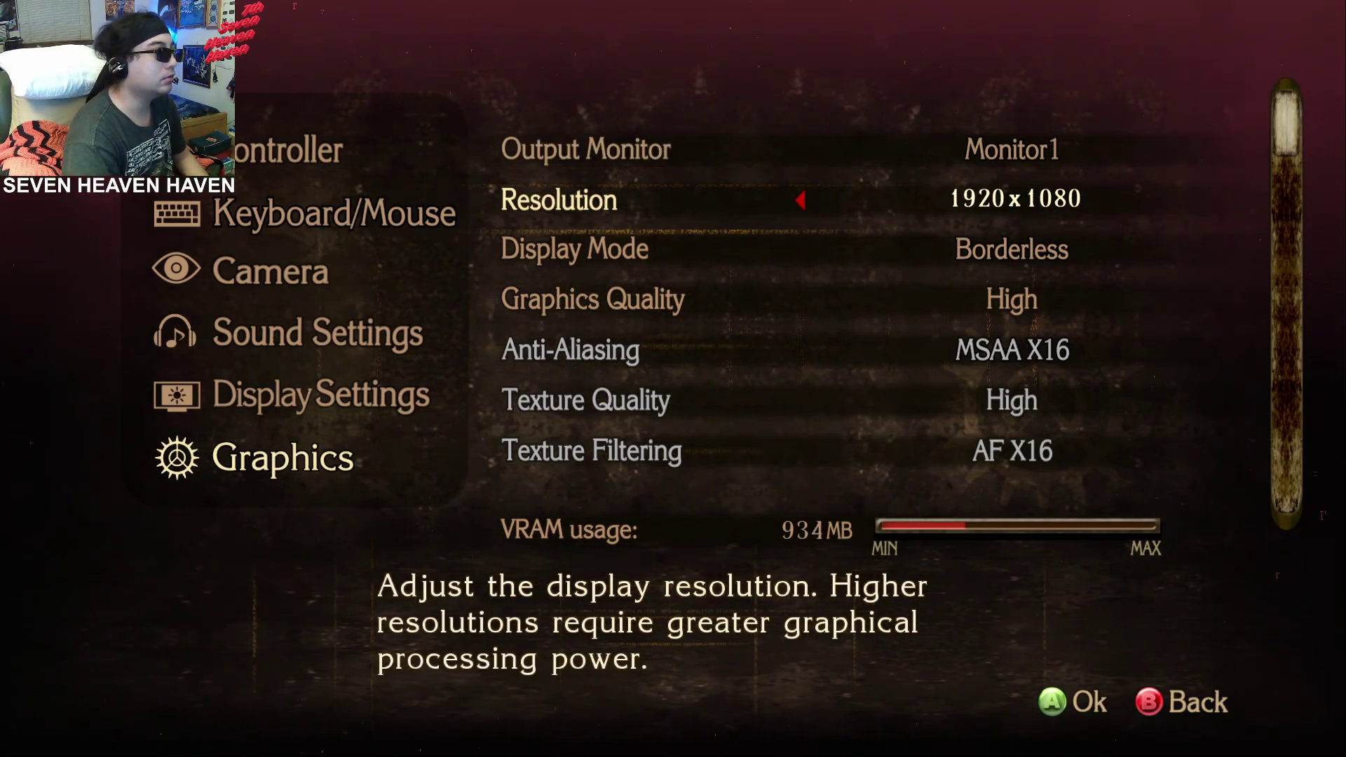
key("Up")
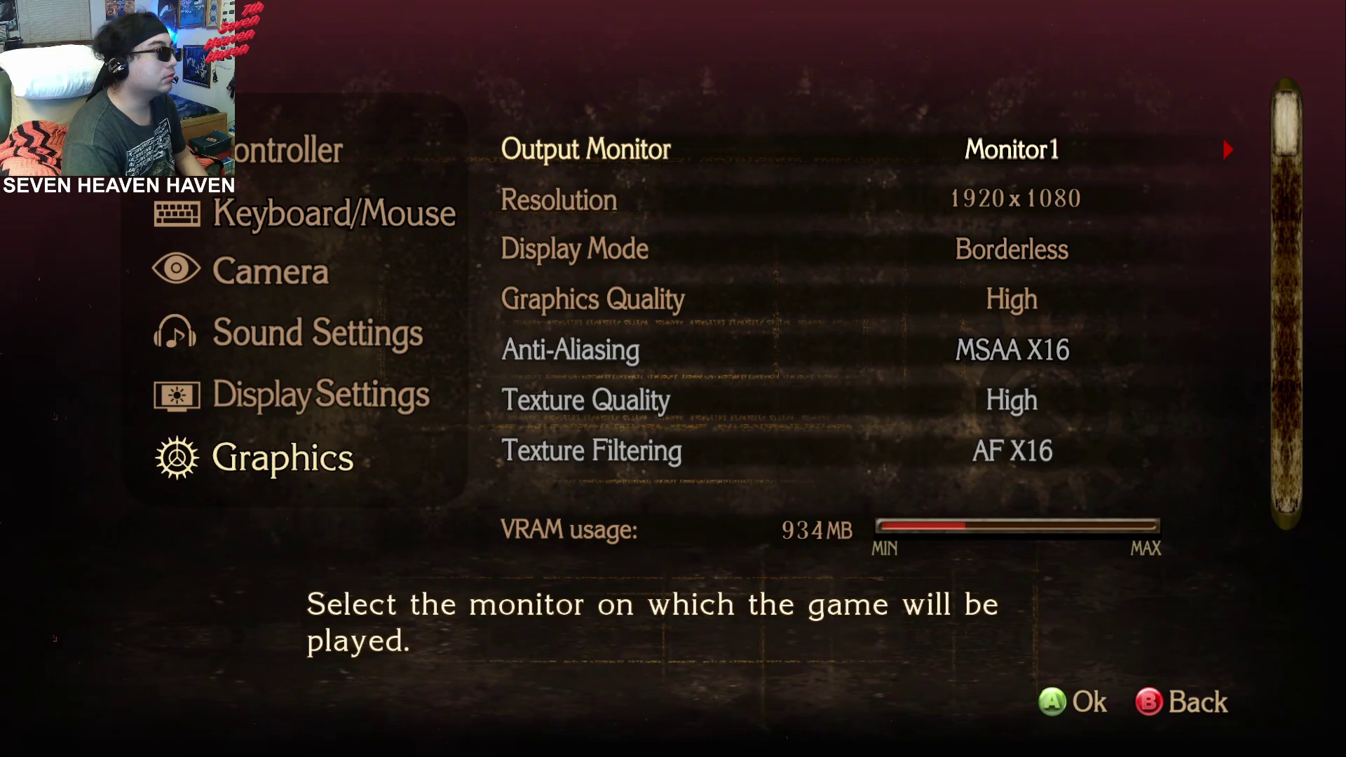
key("Right")
key("Left")
key("Down")
key("Down")
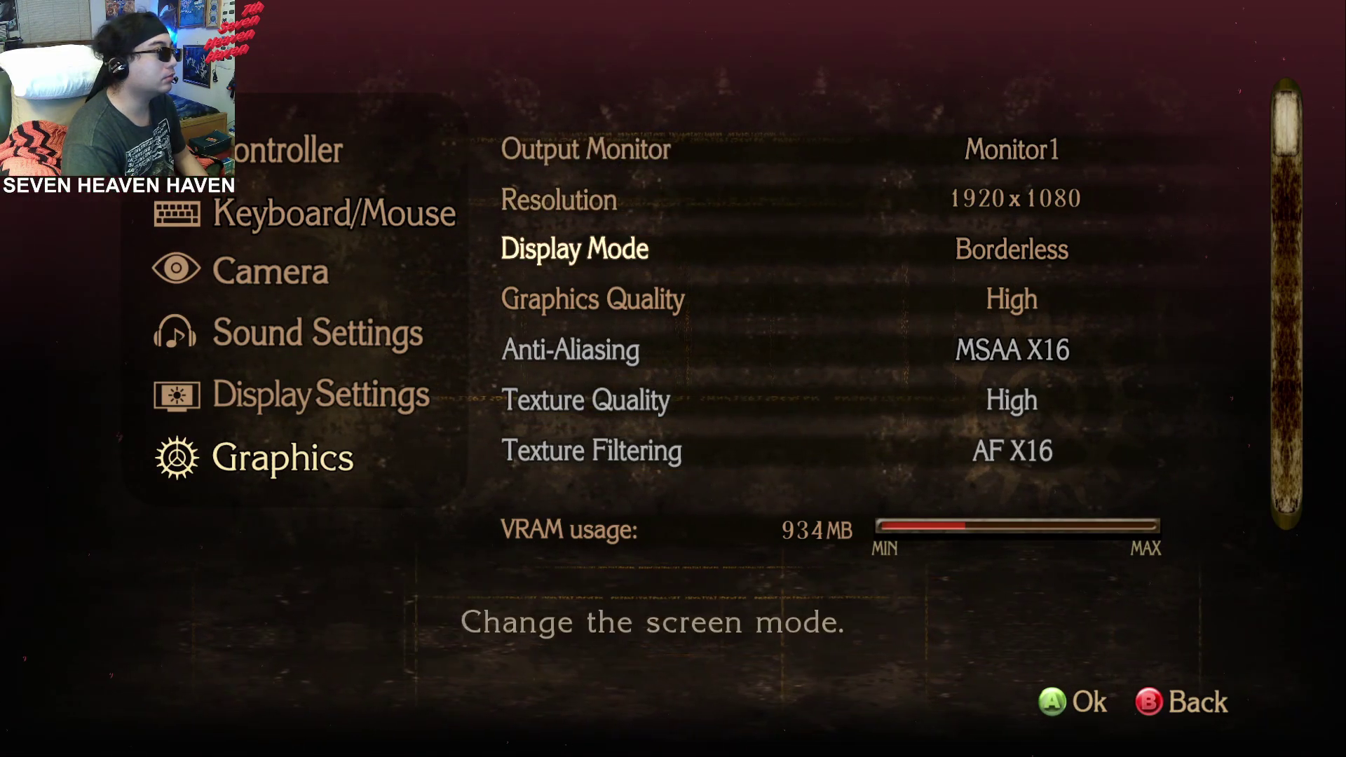
key("Left")
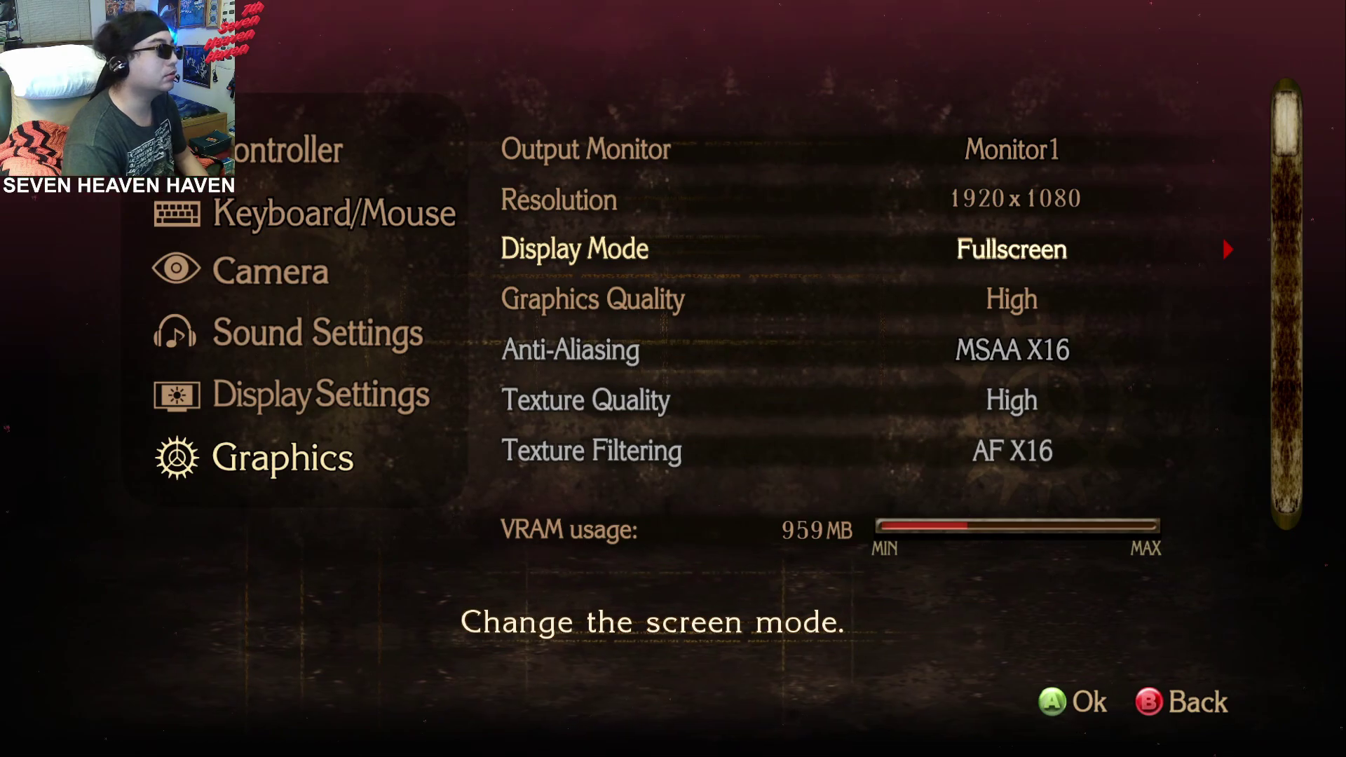
key("Right")
key("Right")
key("Left")
key("Left")
key("Right")
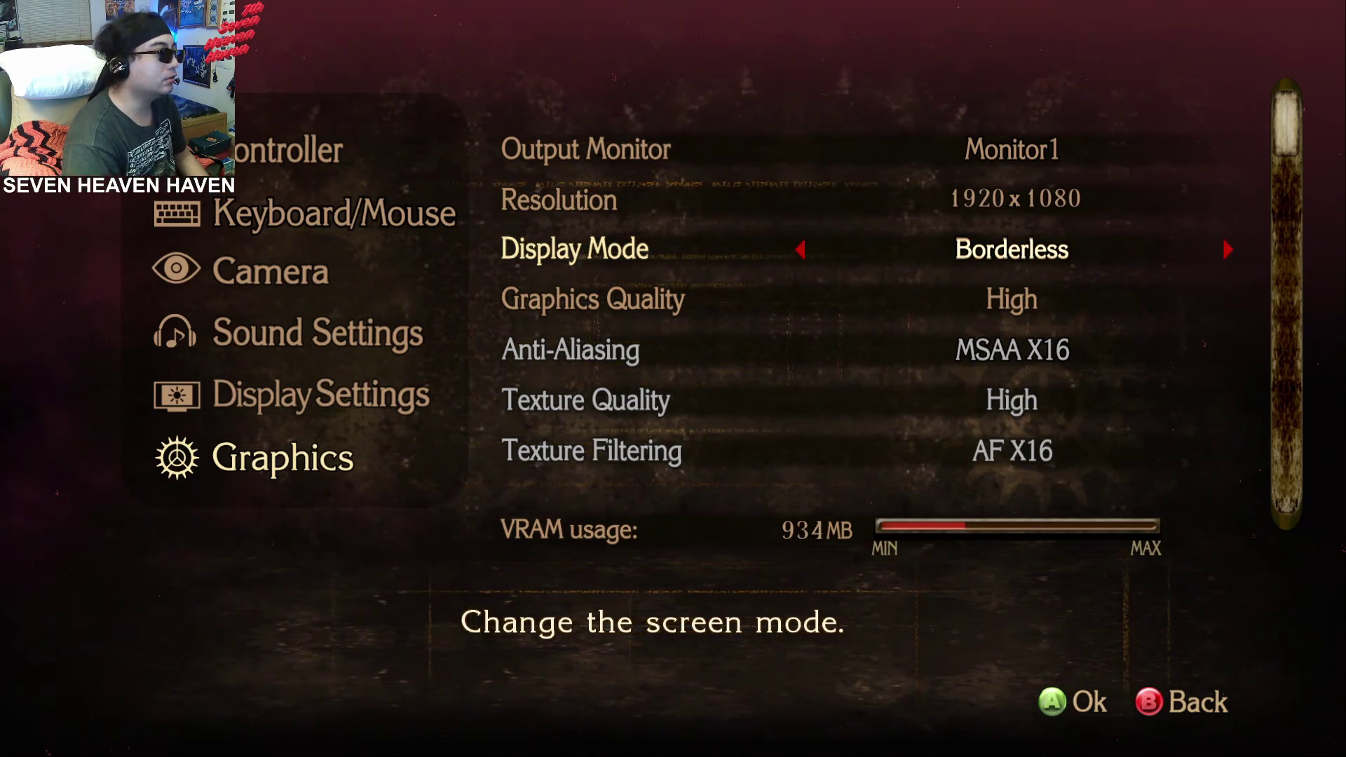
key("Right")
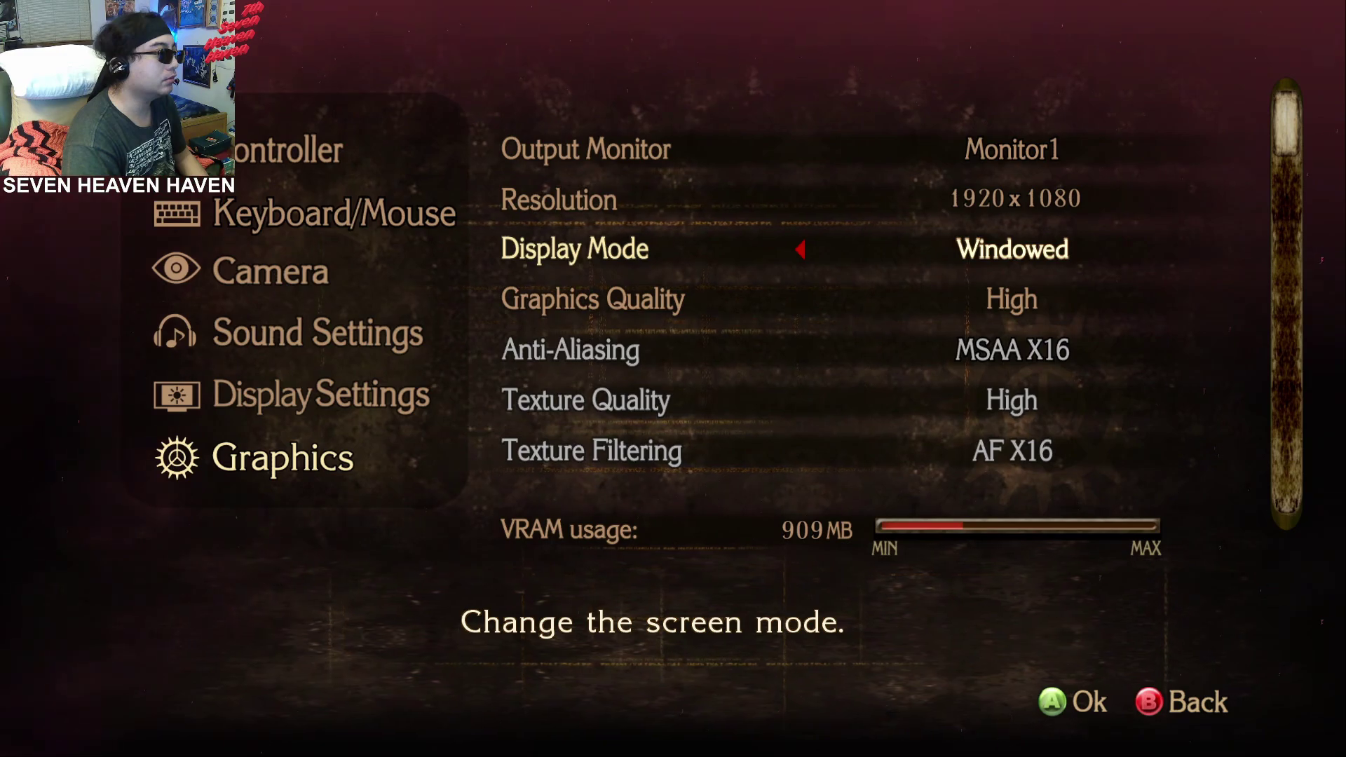
key("Left")
key("Left")
key("Right")
key("Right")
key("Left")
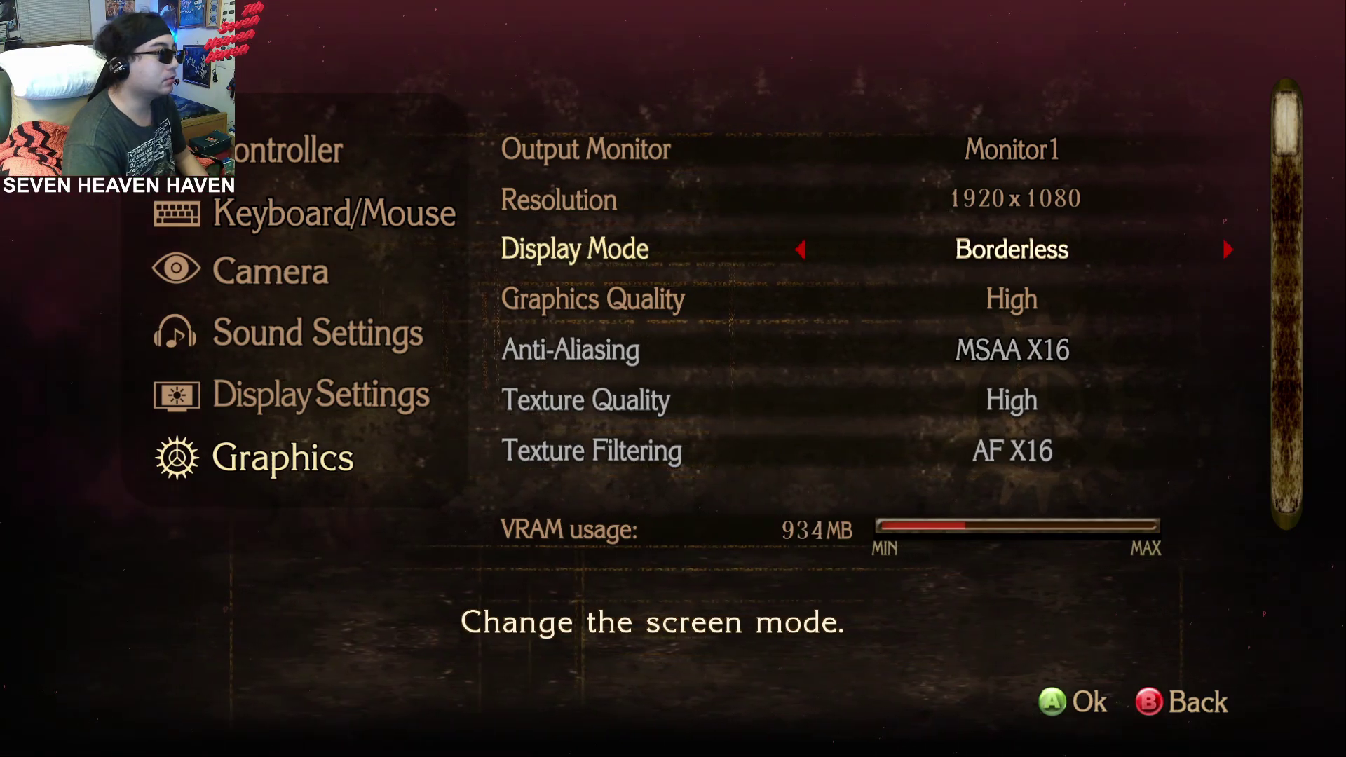
key("Down")
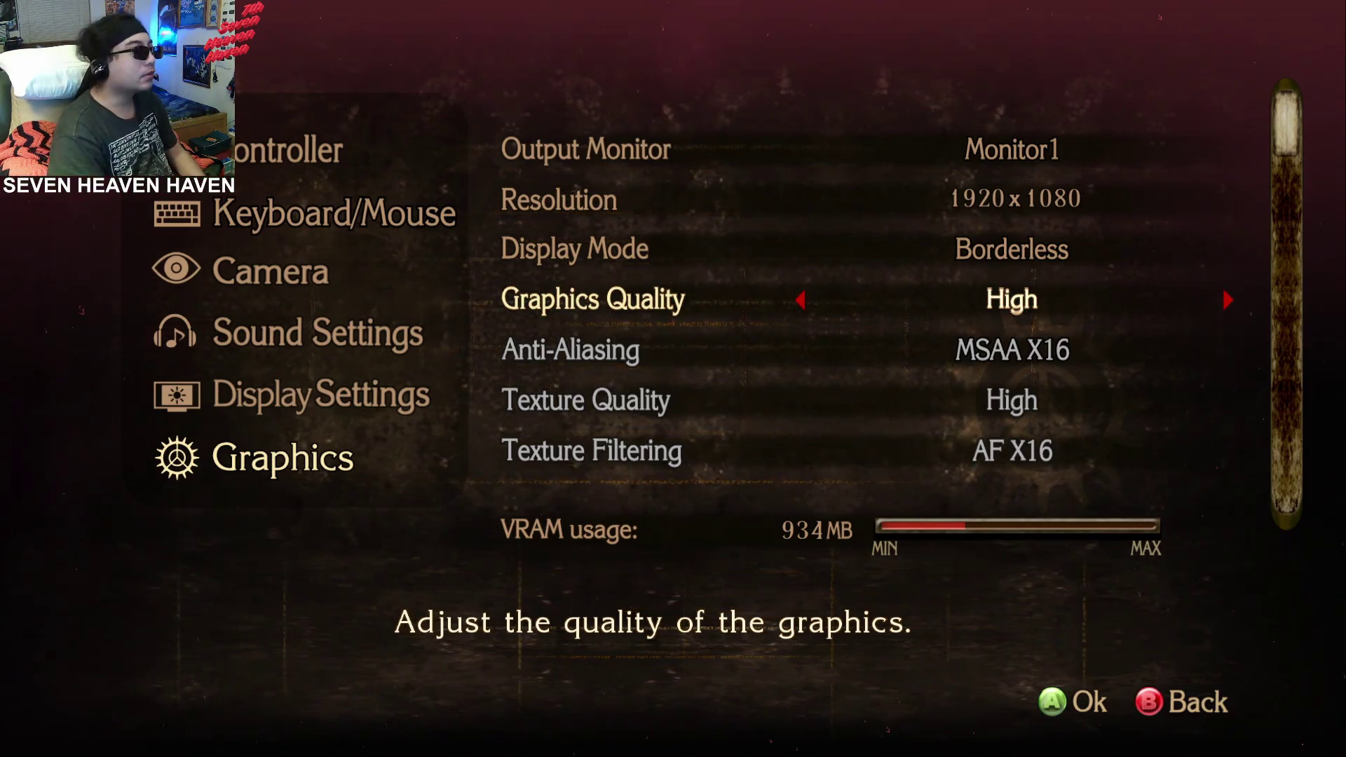
key("Left")
key("Left")
key("Right")
key("Right")
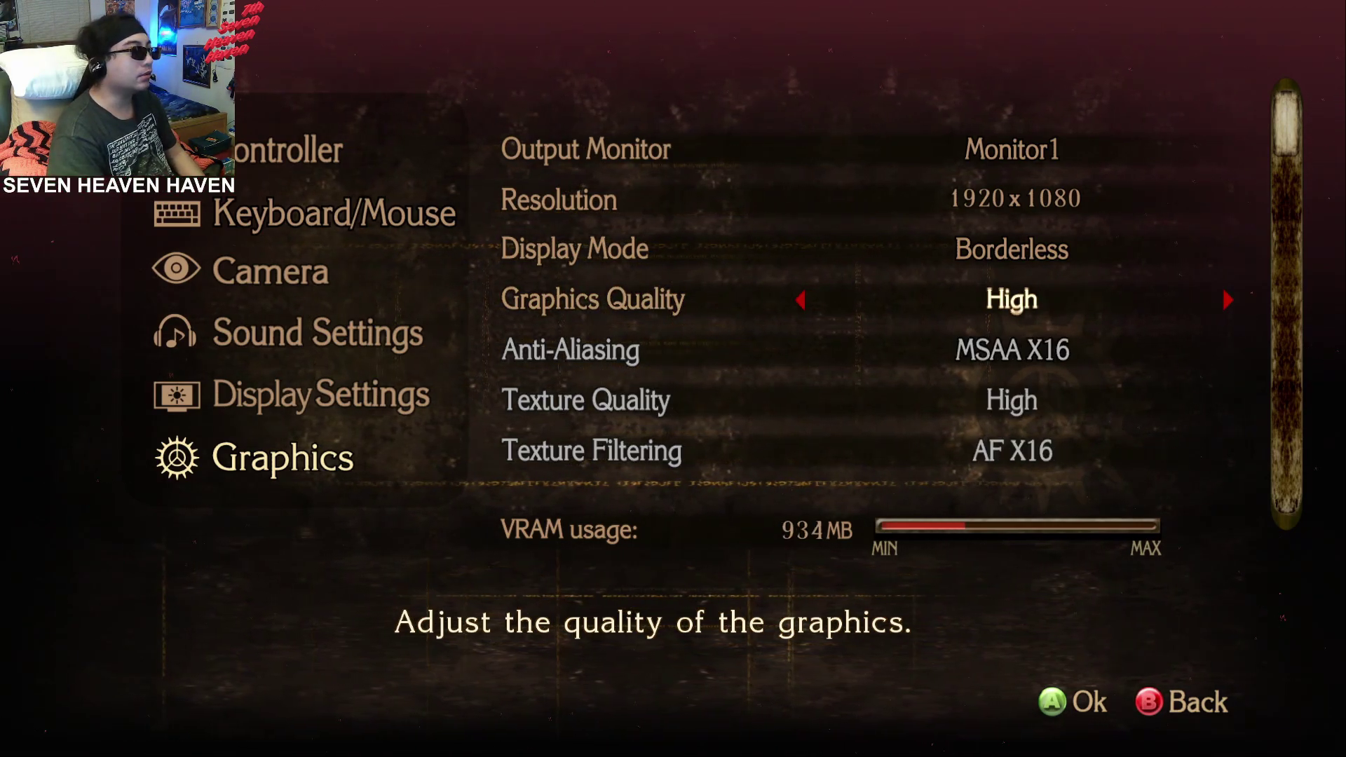
key("Right")
key("Left")
key("Right")
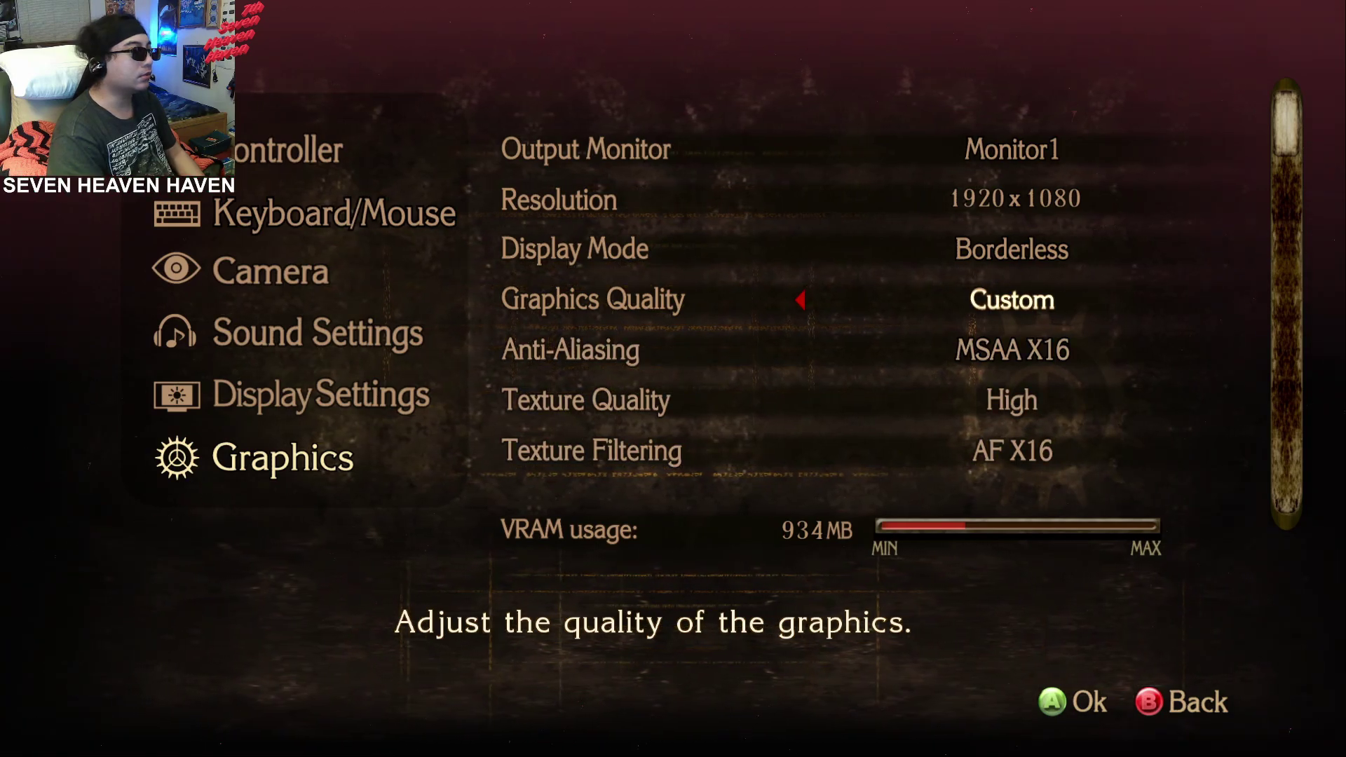
key("Down")
key("Down")
key("Up")
key("Up")
key("Left")
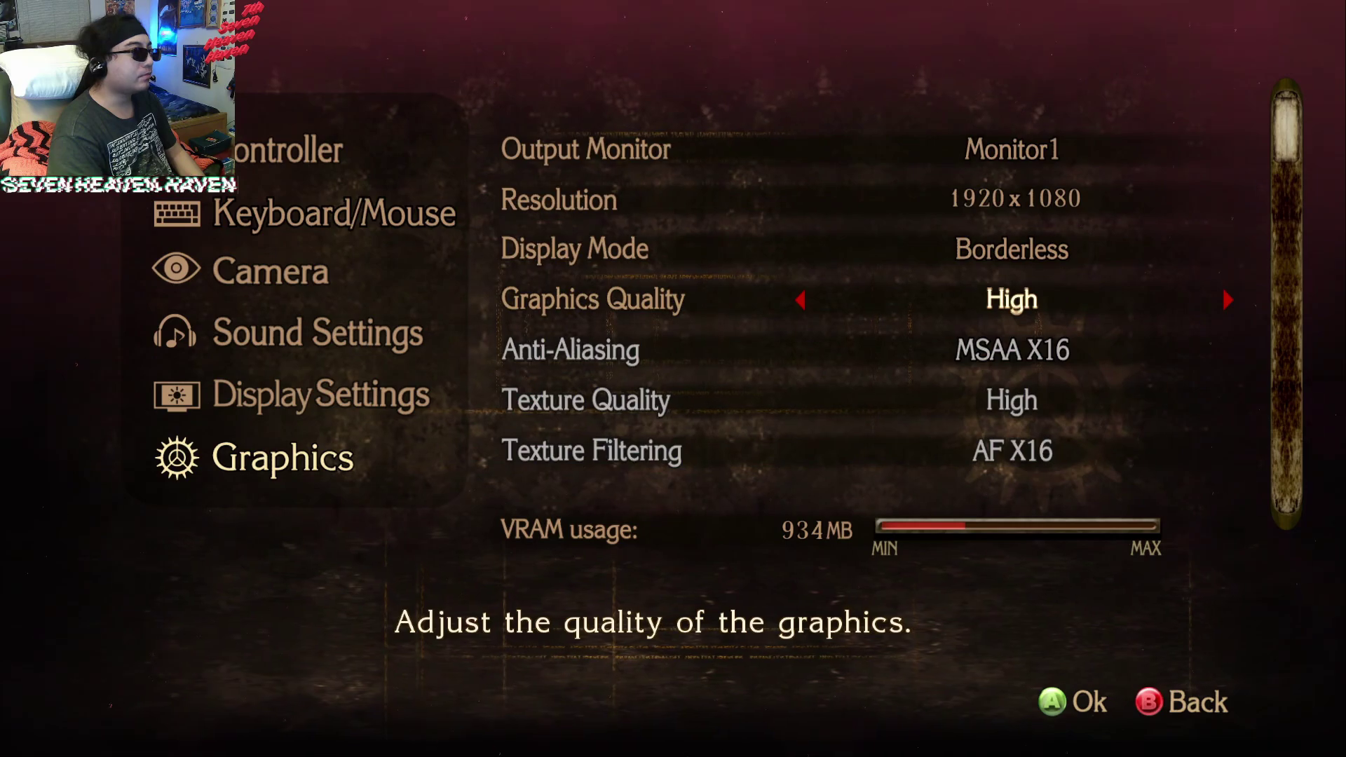
key("Down")
key("Down")
key("Down")
key("Down")
key("Down")
key("Down")
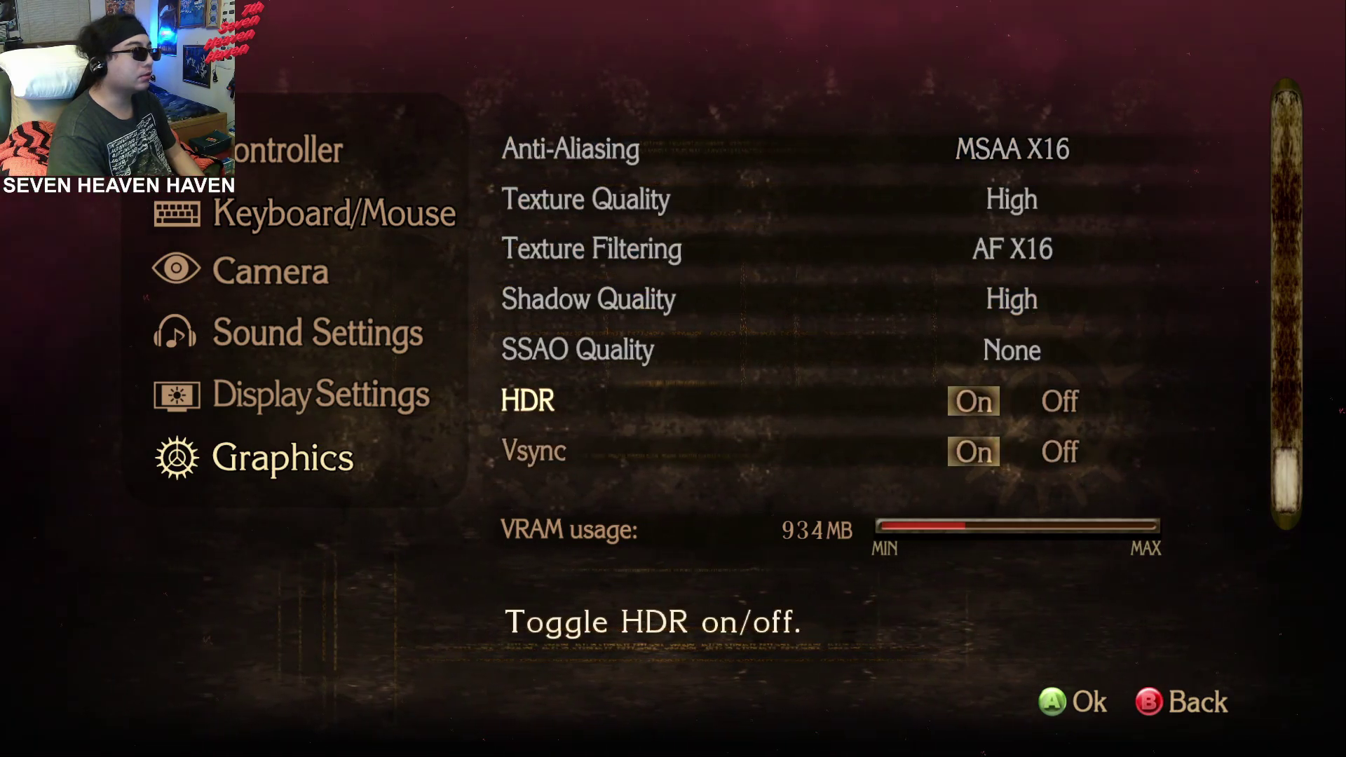
key("Up")
key("Up")
key("Up")
key("Up")
key("Up")
key("Up")
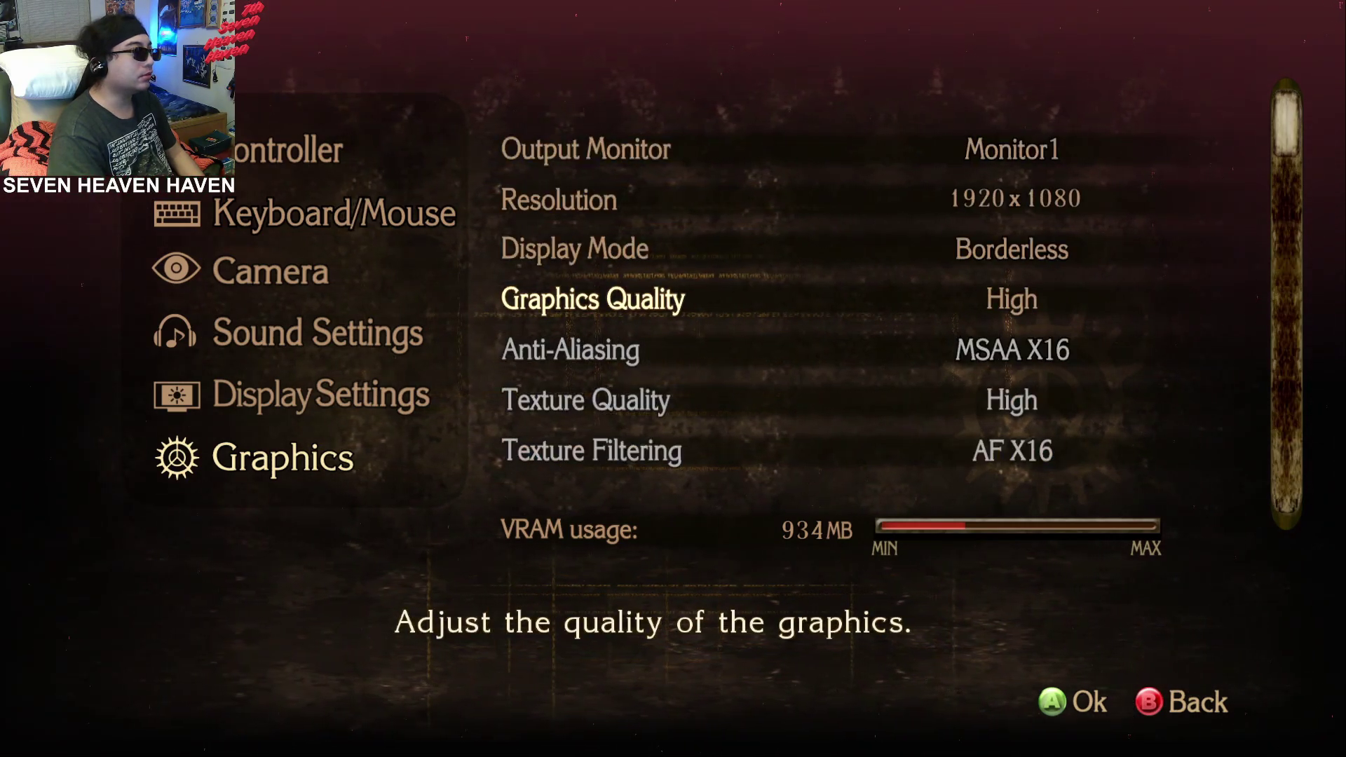
key("Right")
key("Down")
key("Down")
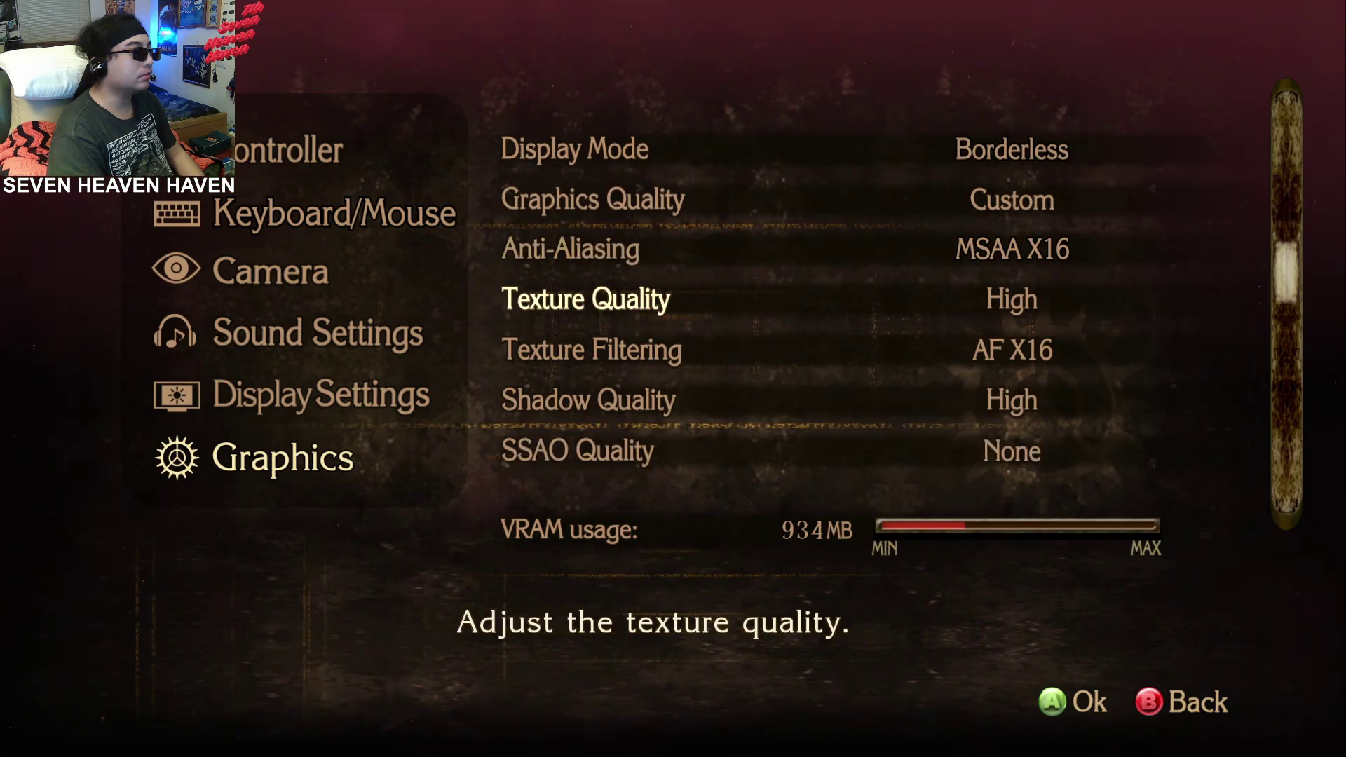
key("Down")
key("Down")
key("Down")
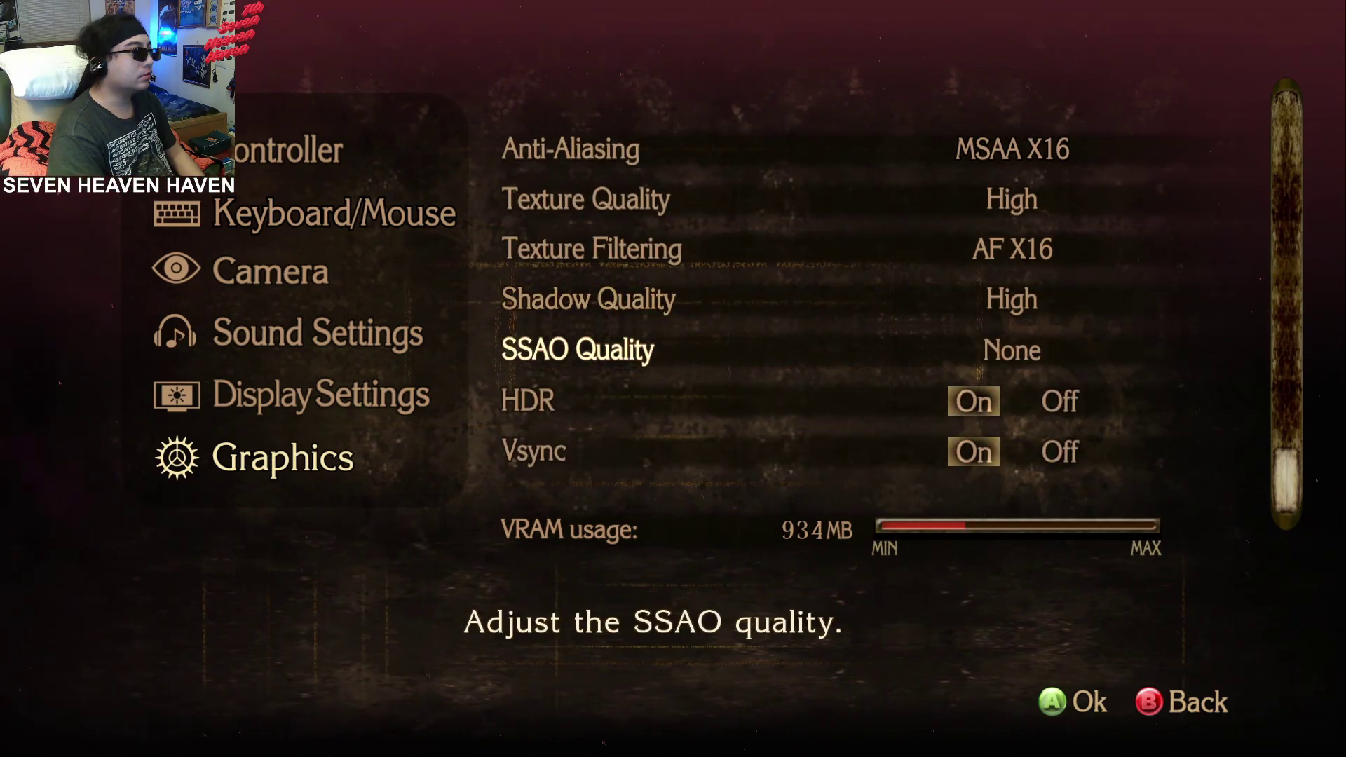
key("Up")
key("Up")
key("Up")
key("Up")
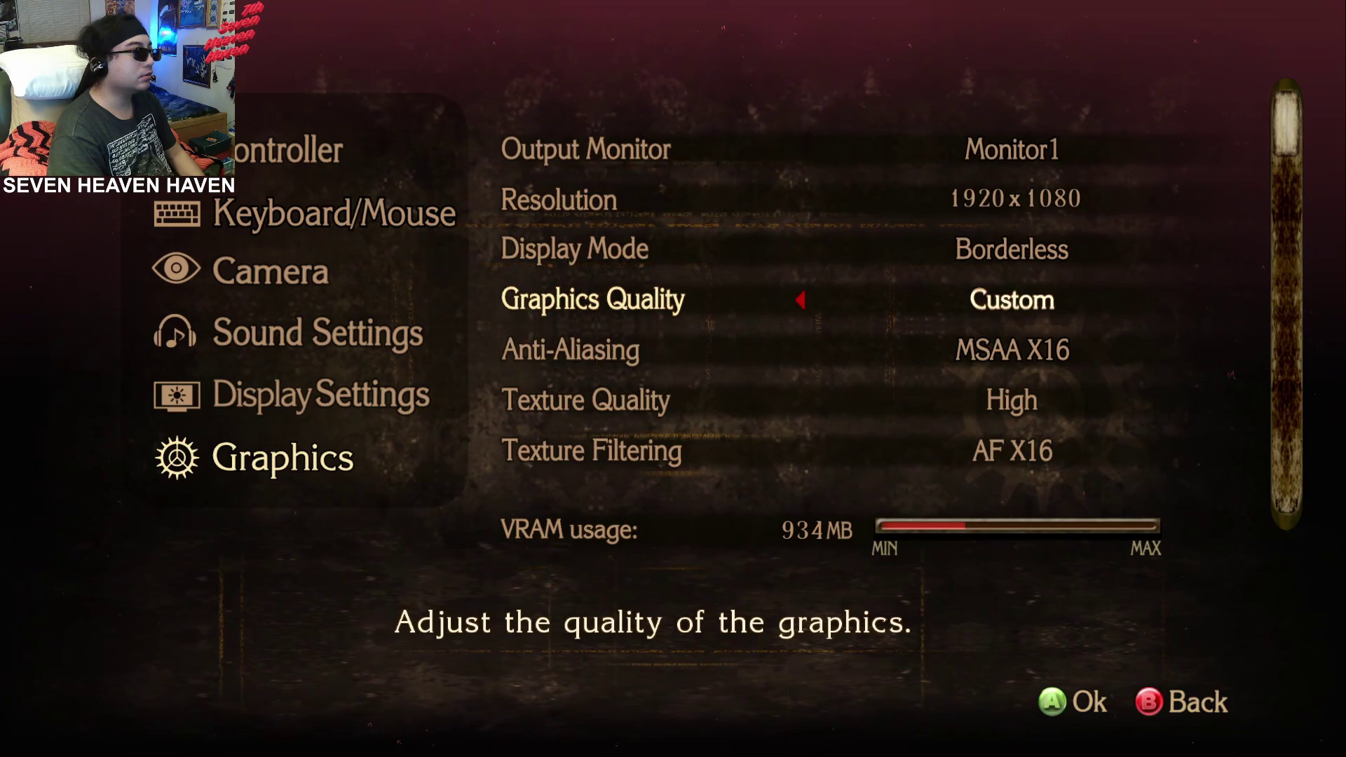
key("Left")
key("Down")
key("Down")
key("Down")
key("Down")
key("Down")
key("Down")
key("Down")
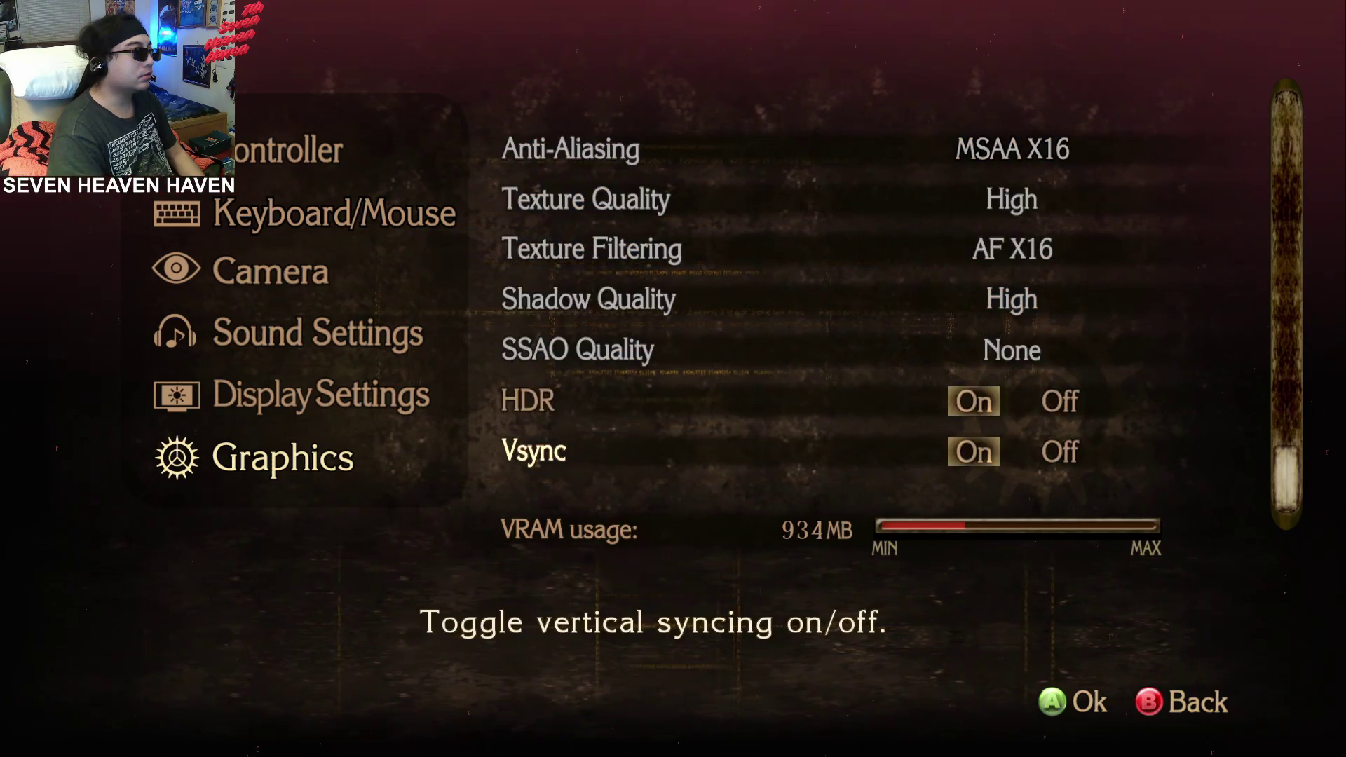
key("Up")
key("Down")
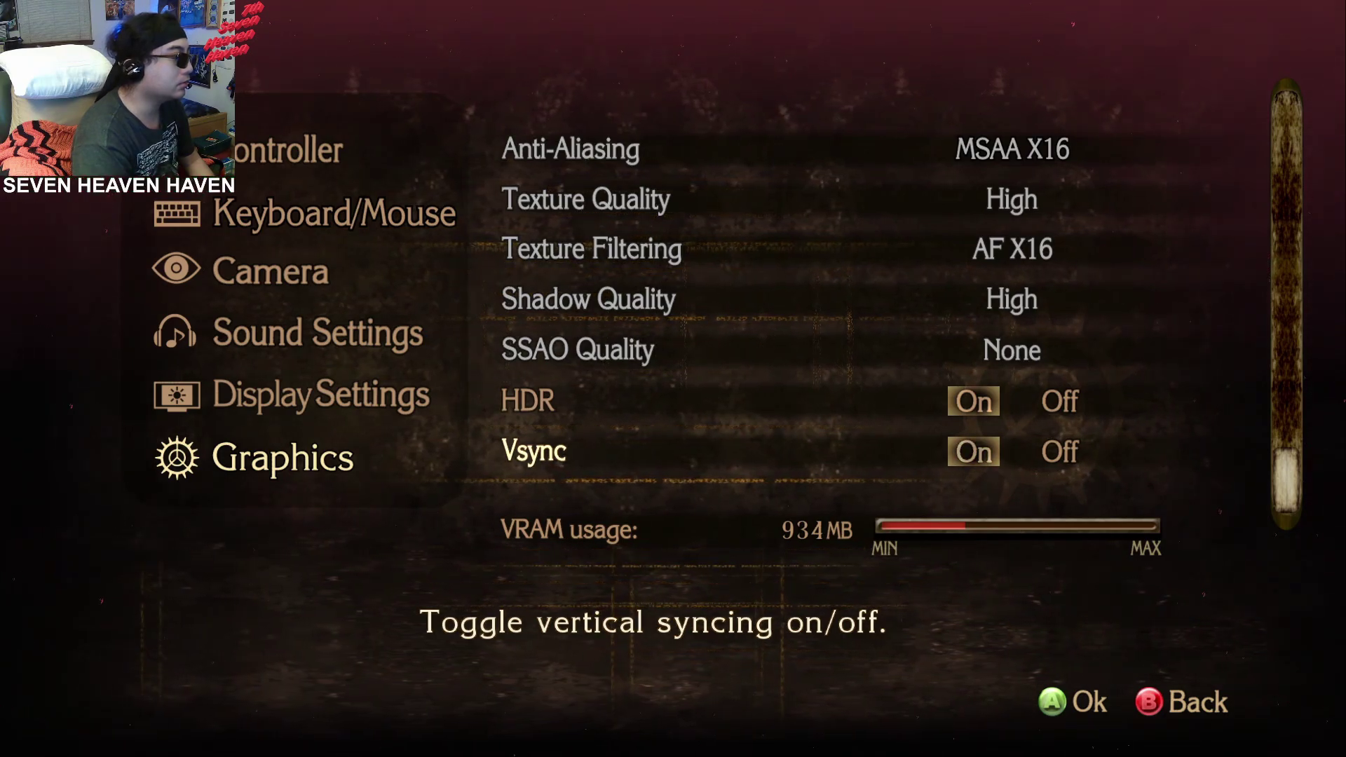
key("Up")
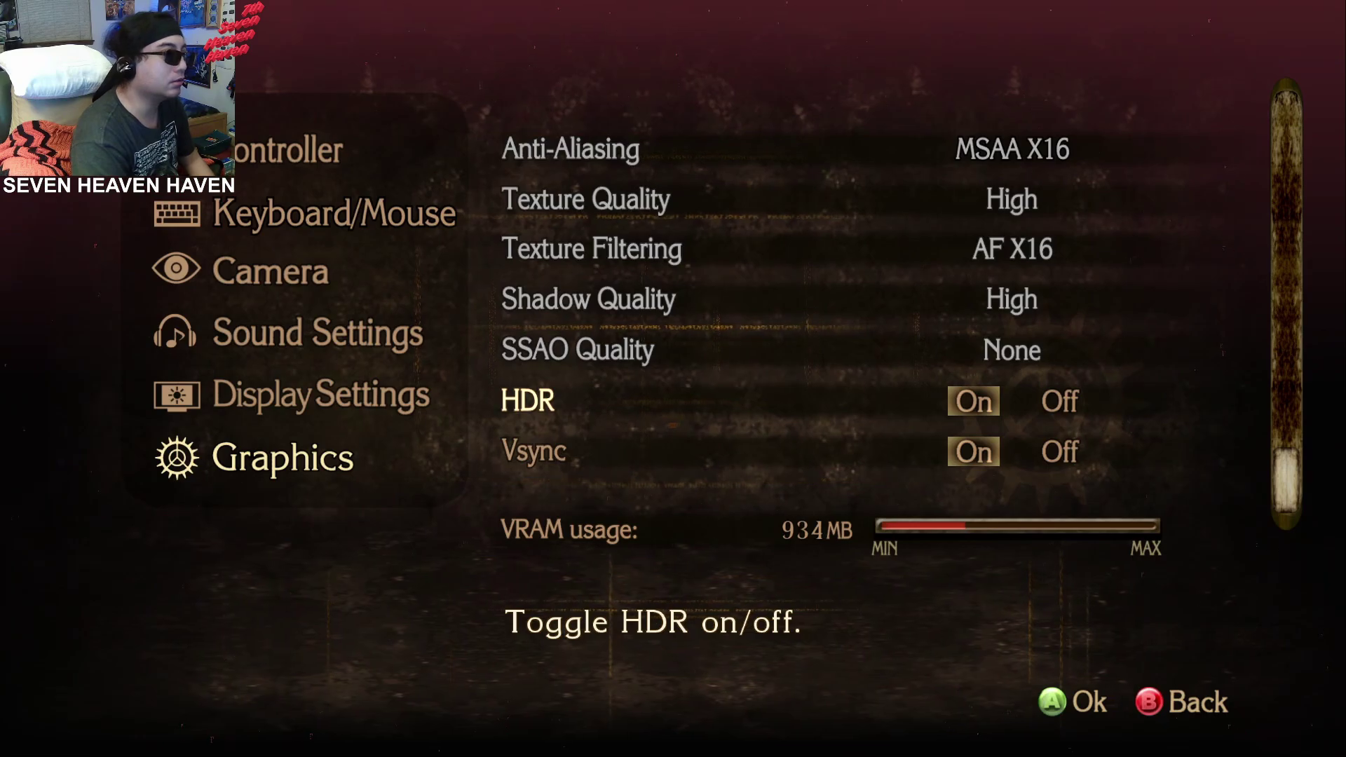
key("Up")
key("Up")
key("Up")
key("Up")
key("Up")
key("Up")
key("Up")
key("Up")
key("Up")
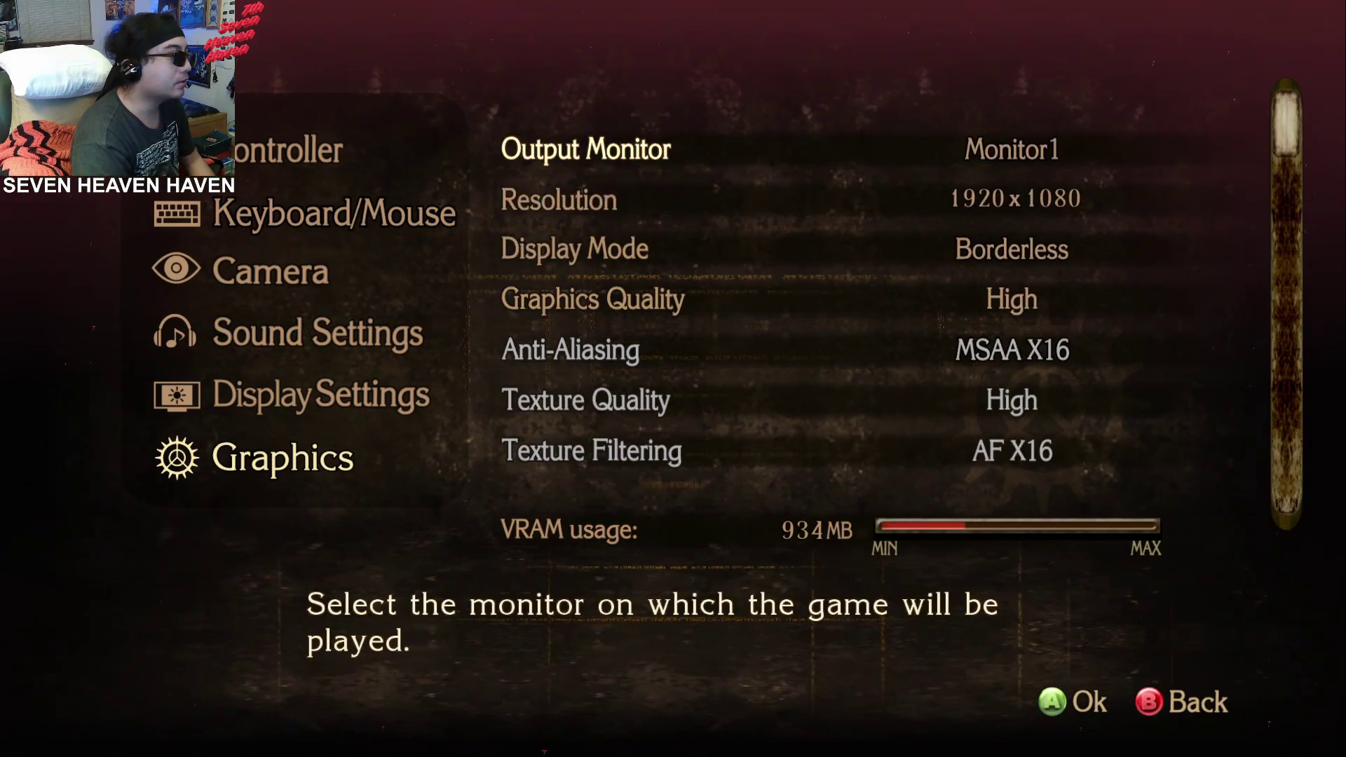
Step: Leave the Graphics menu and answer Yes to apply and save the settings
key("Down")
key("Down")
key("Down")
key("Up")
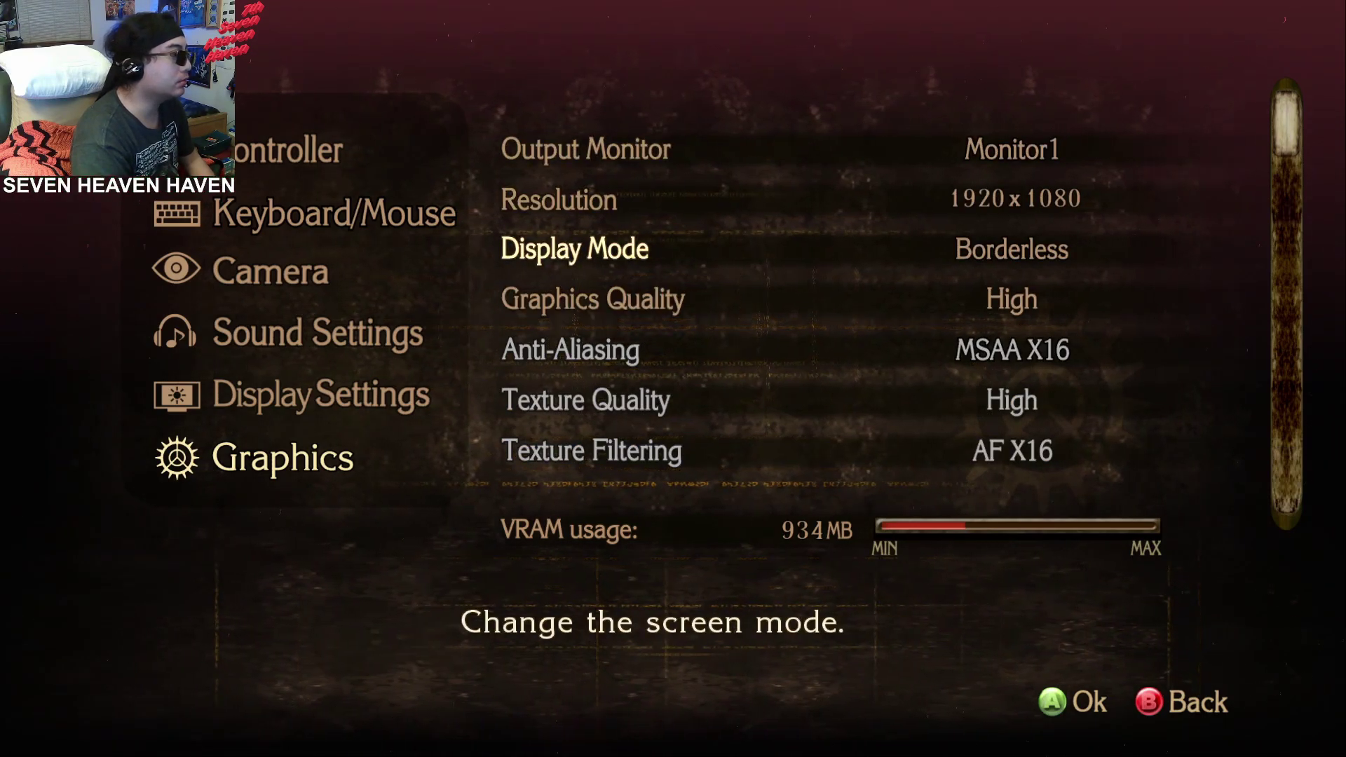
key("Escape")
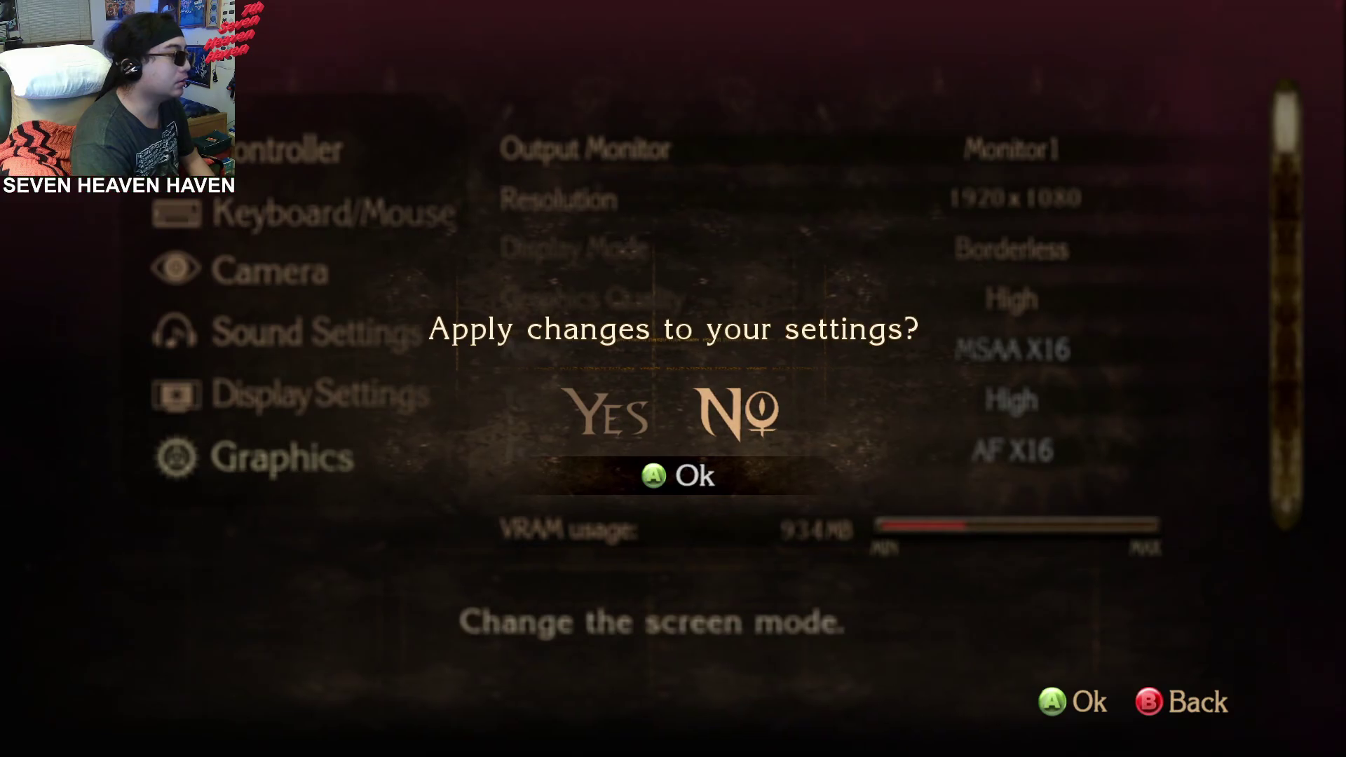
key("Left")
key("Return")
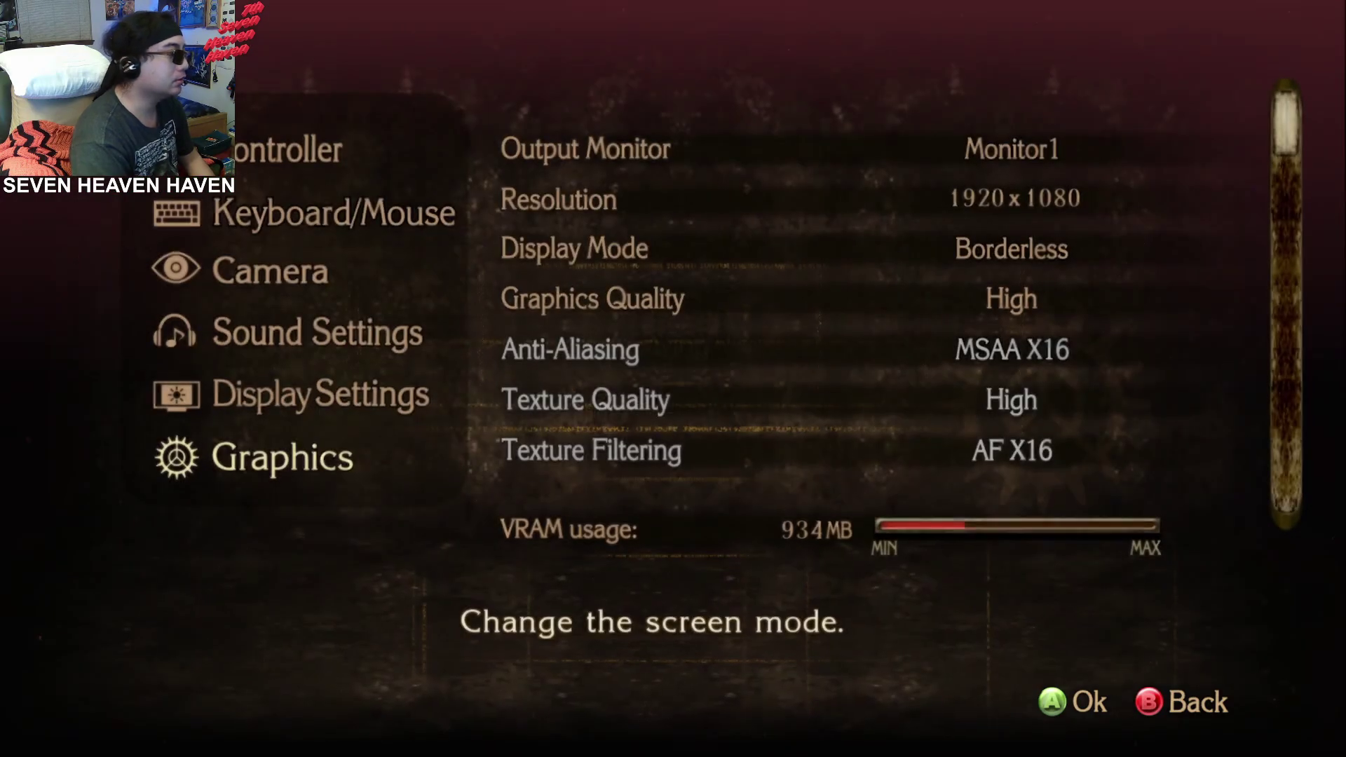